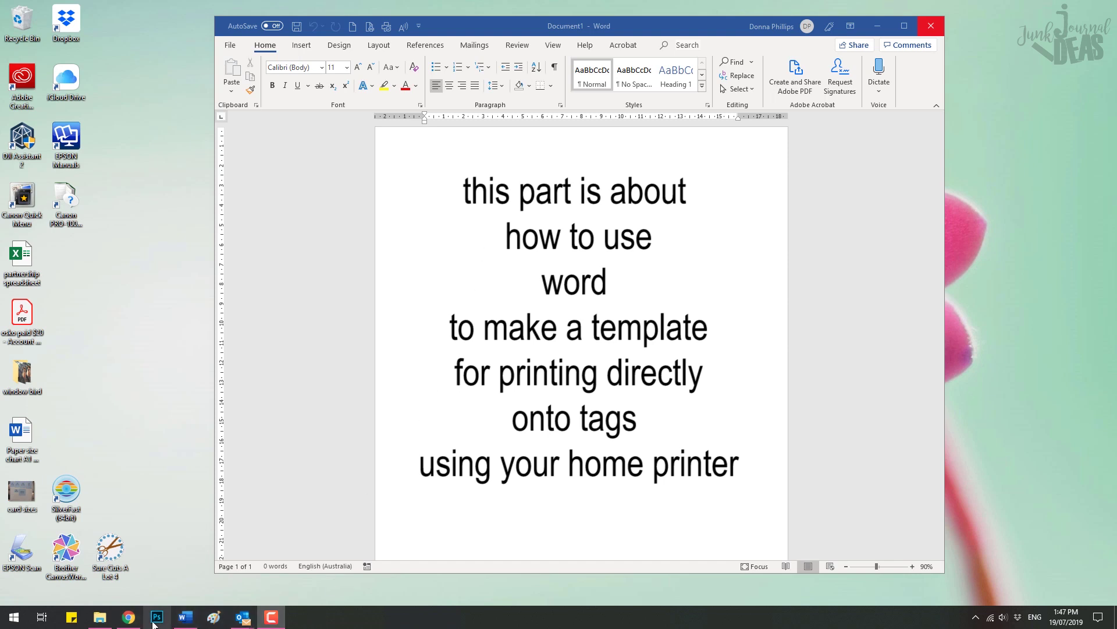
click(129, 617)
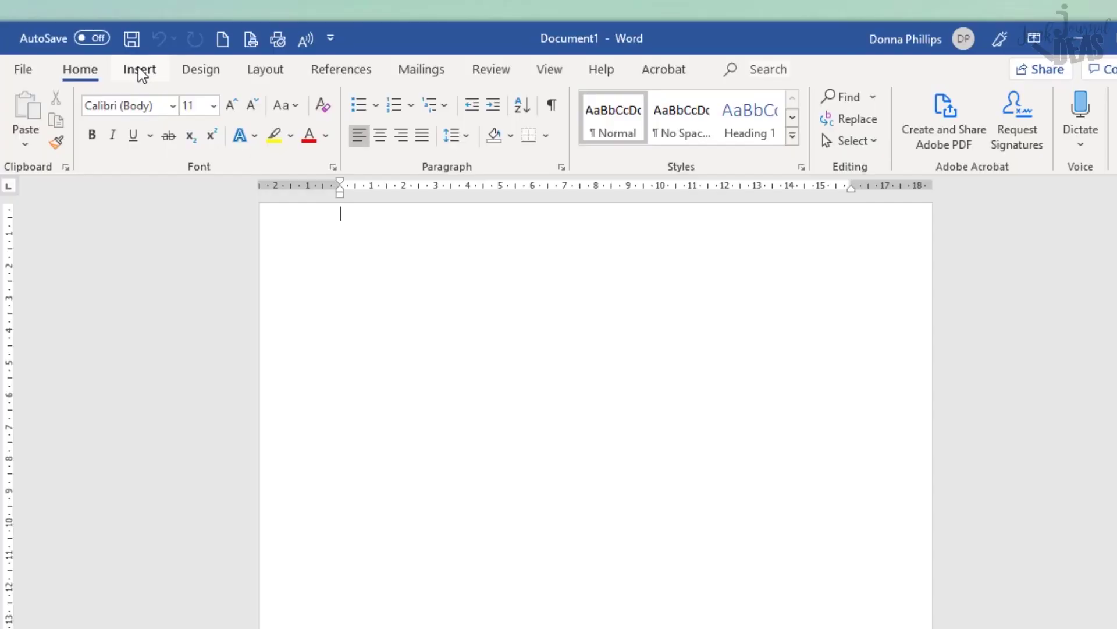
Draw a tall rectangle shape about 8.06 cm high and 5.02 cm wide in the upper part of the blank page
click(301, 46)
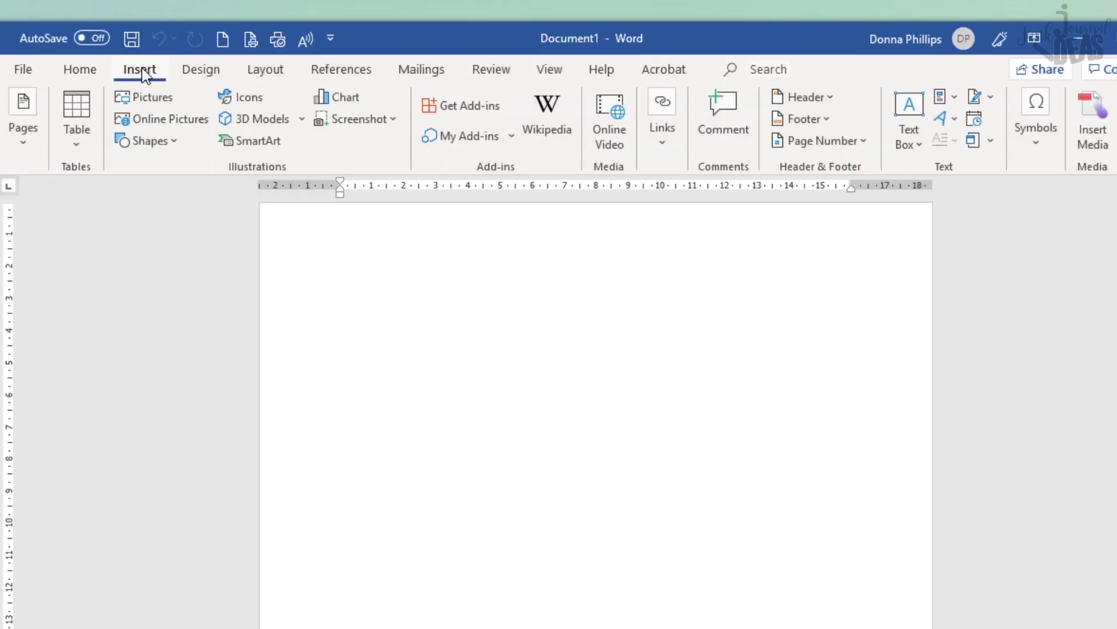
click(156, 143)
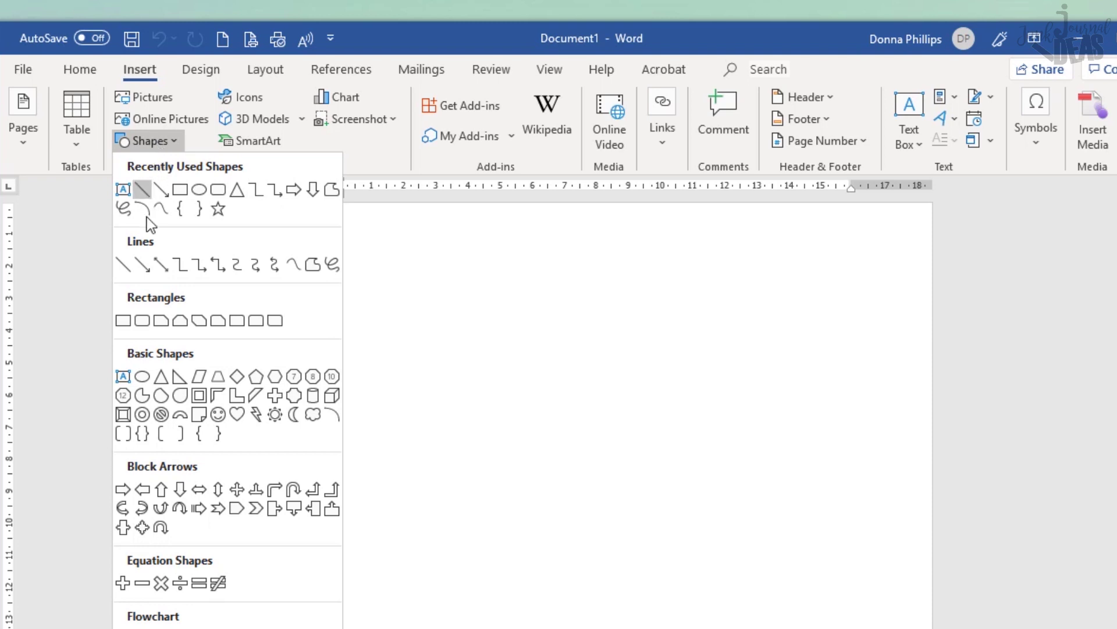
click(123, 324)
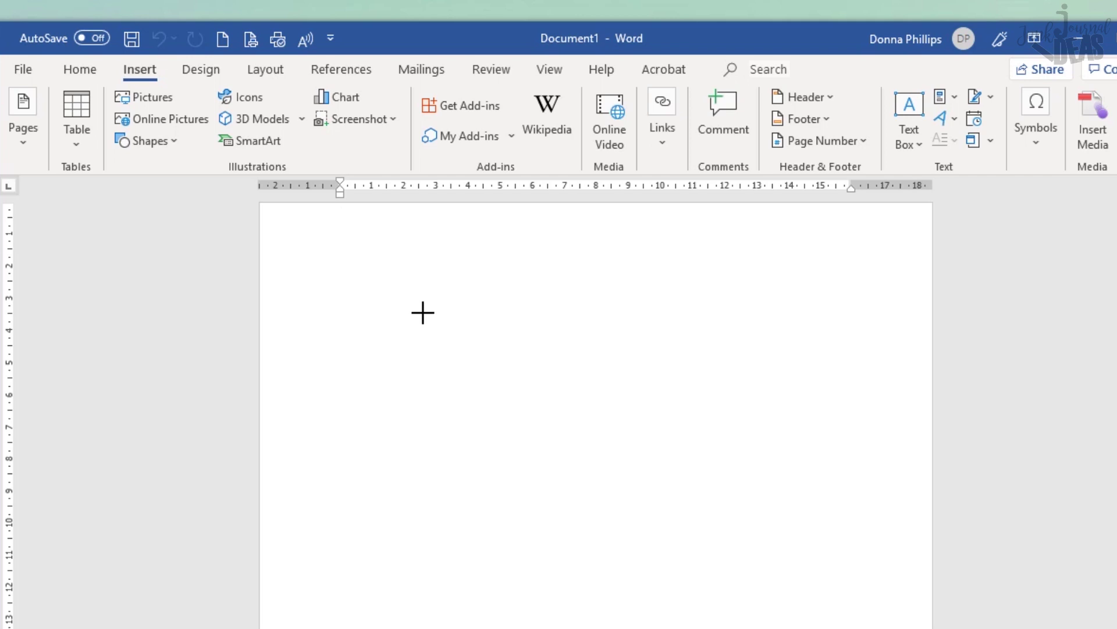
drag(424, 312, 578, 559)
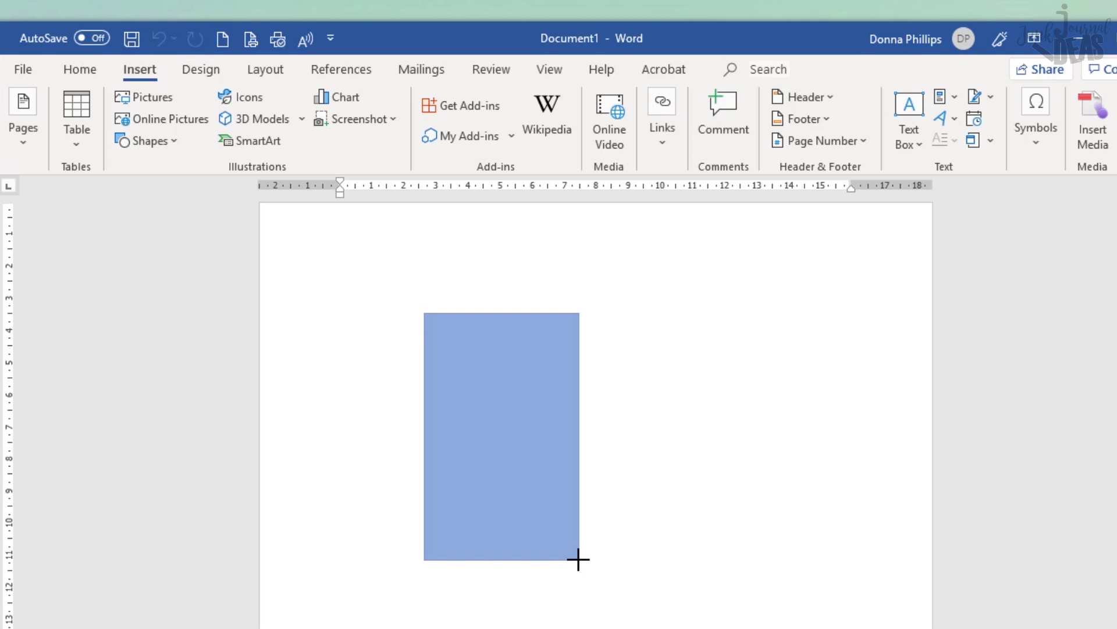
drag(579, 559, 585, 571)
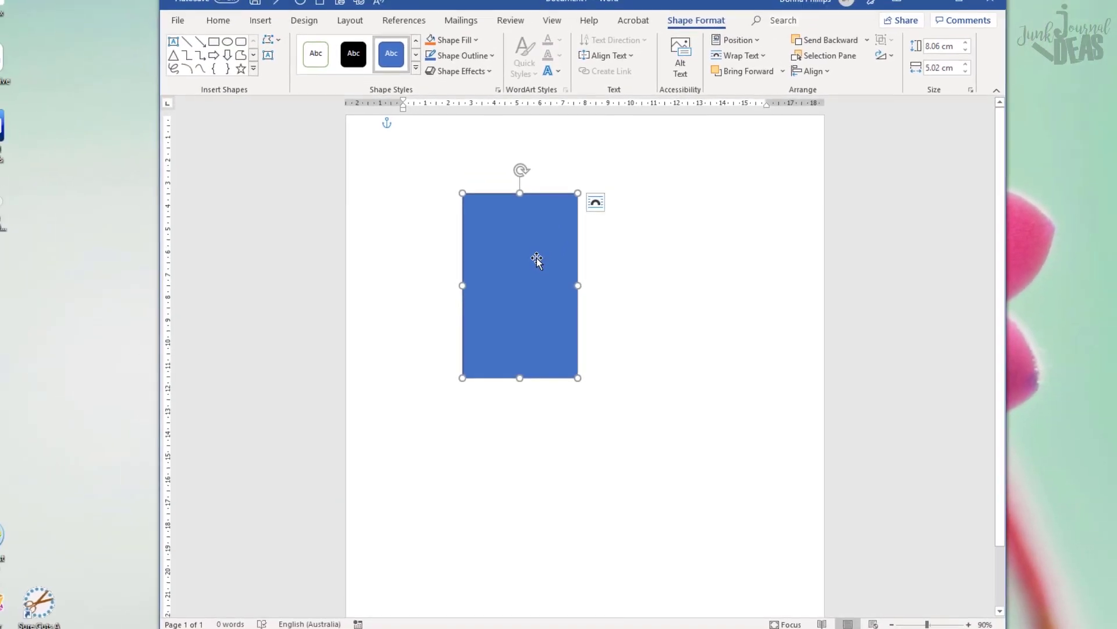
click(652, 233)
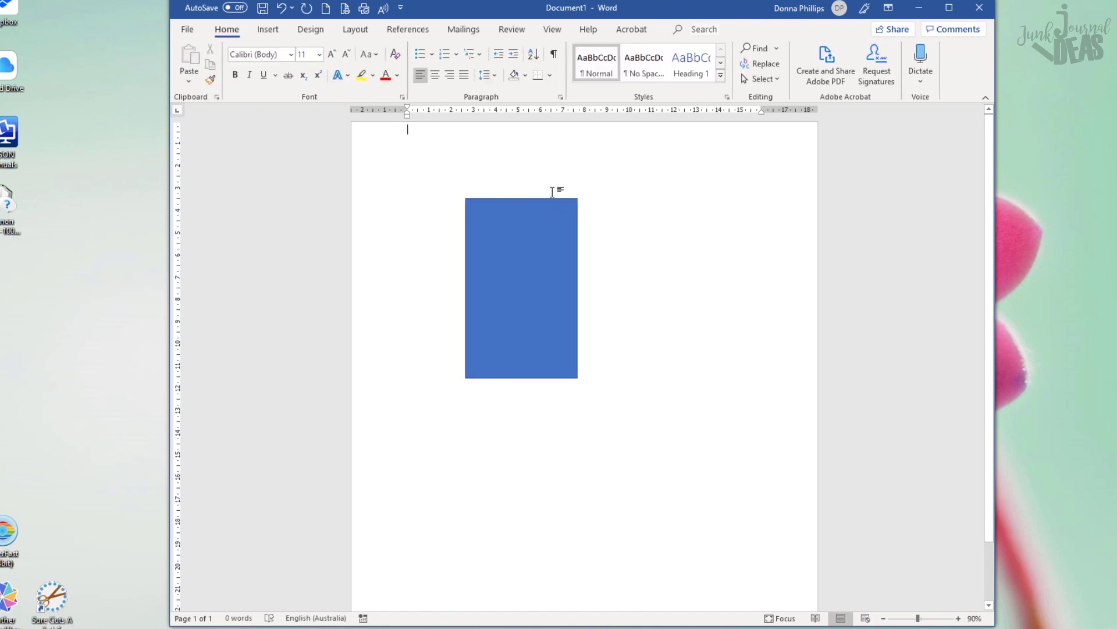
Set the rectangle's height to 10.8 cm and its width to 5.5 cm
click(575, 212)
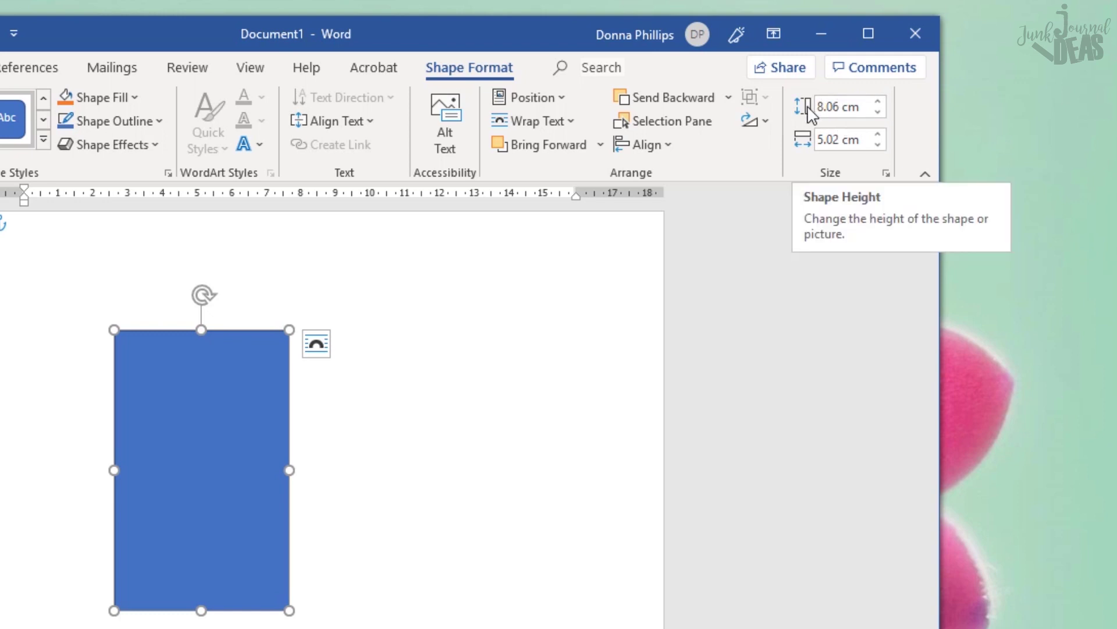
double_click(822, 107)
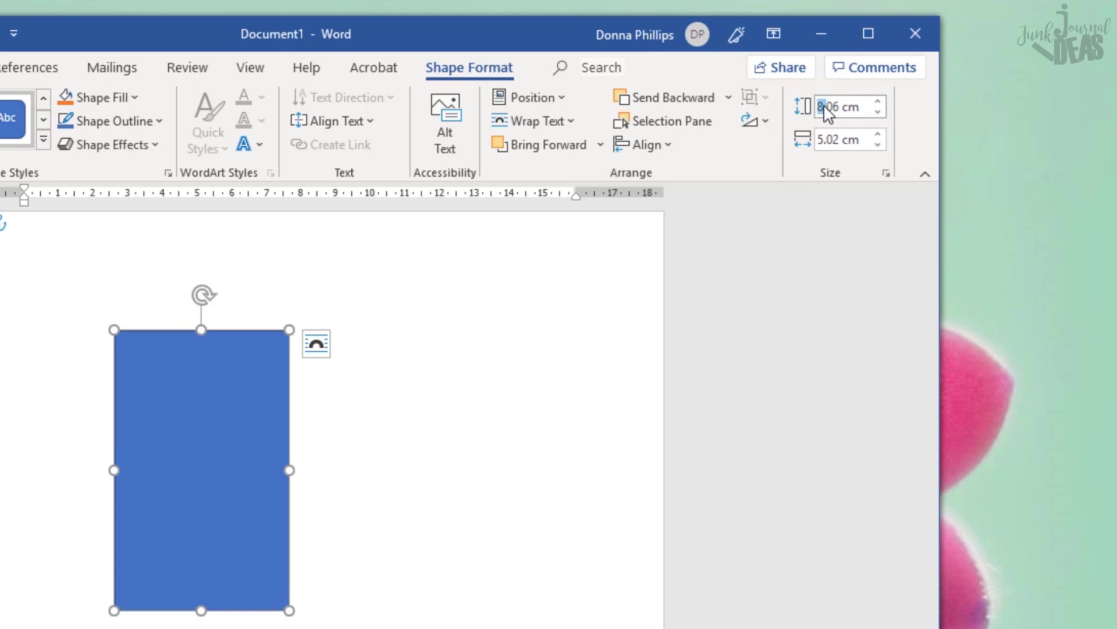
drag(838, 107, 824, 107)
text(10.8)
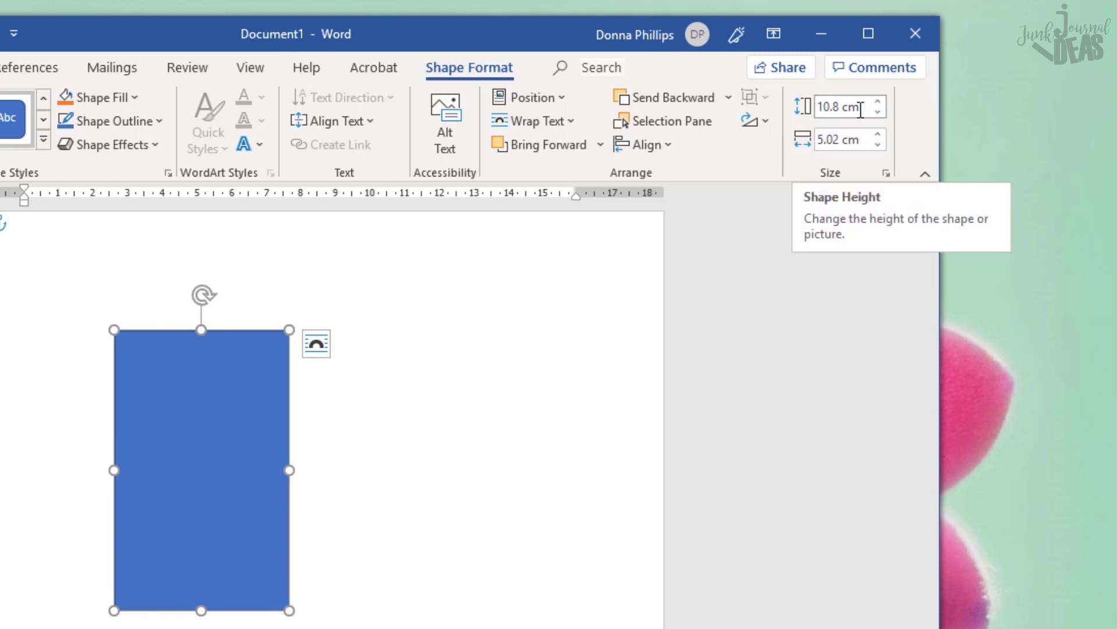
click(839, 138)
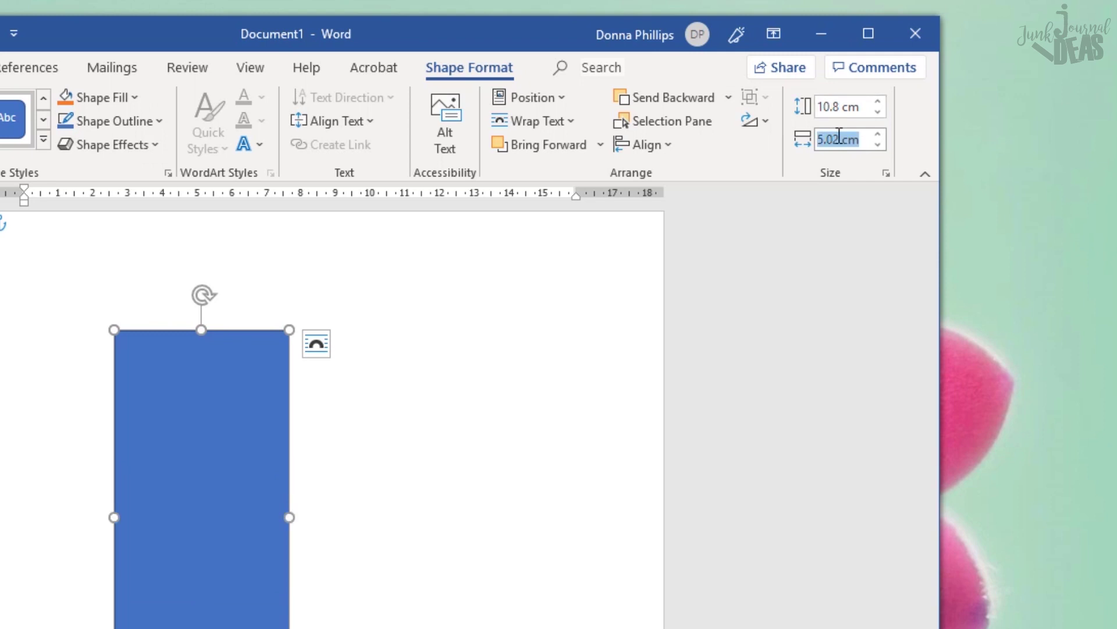
drag(839, 137, 803, 138)
key(Return)
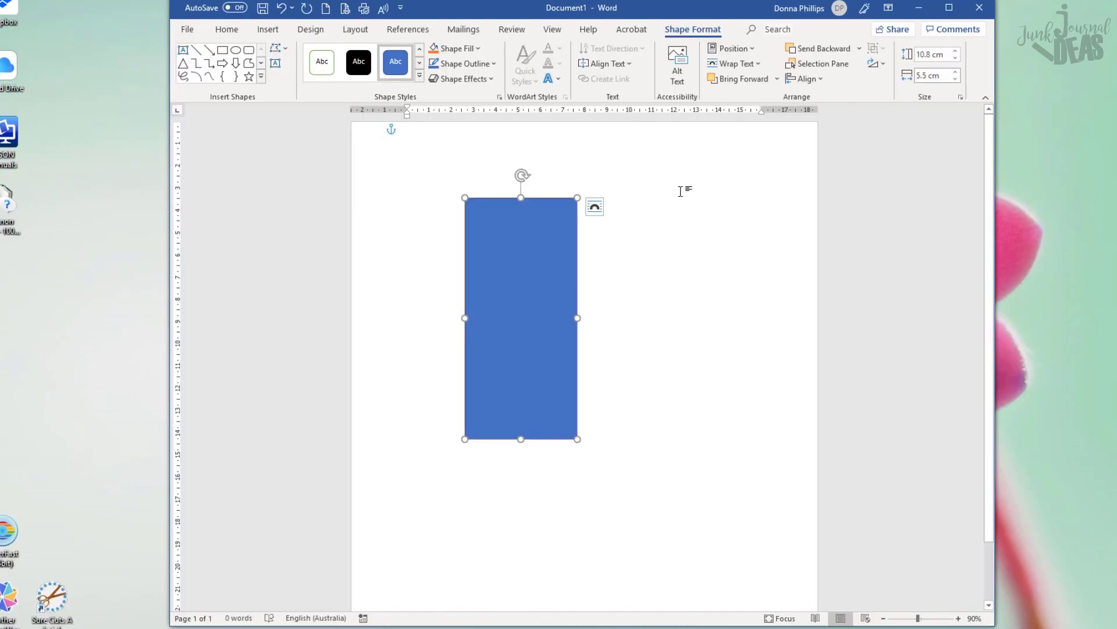
click(679, 191)
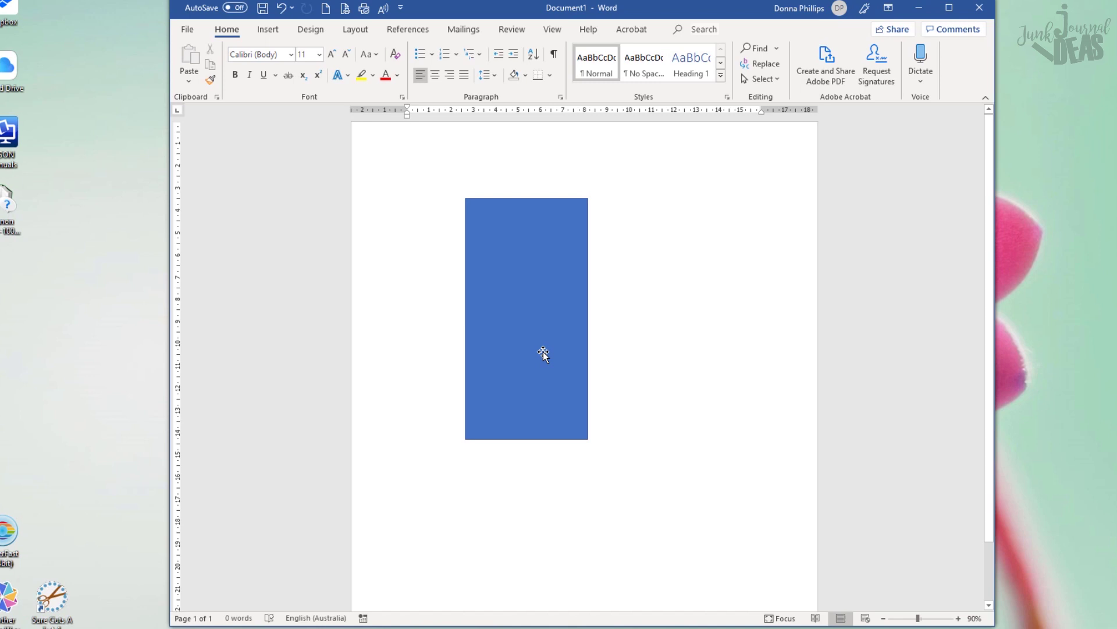
Apply the "Colored Outline - Green, Accent 6" shape style to the rectangle
click(552, 306)
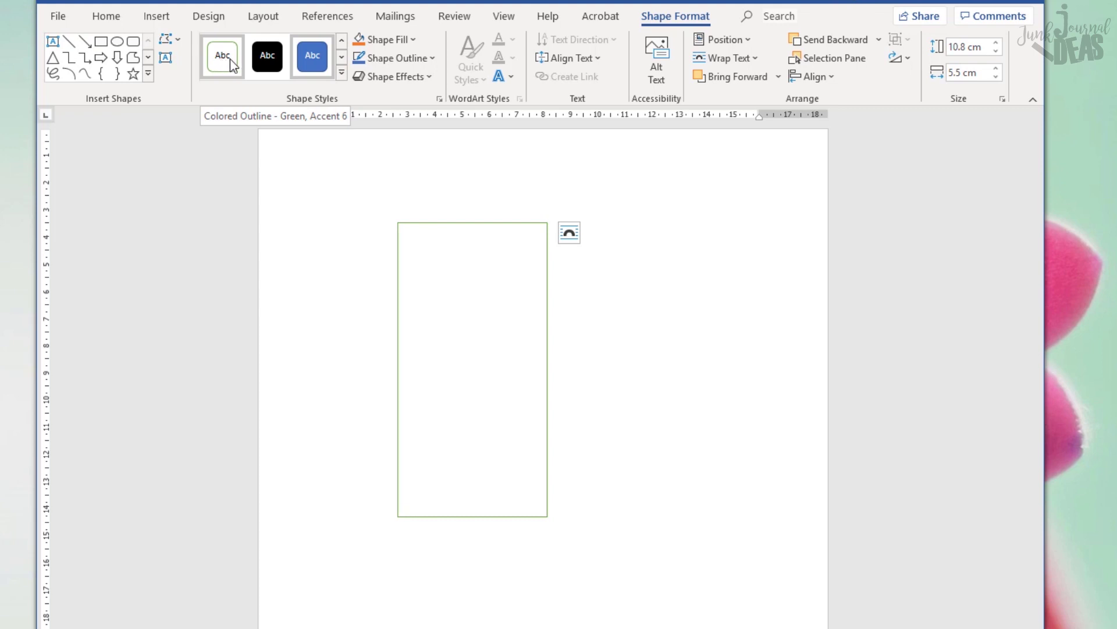
click(224, 65)
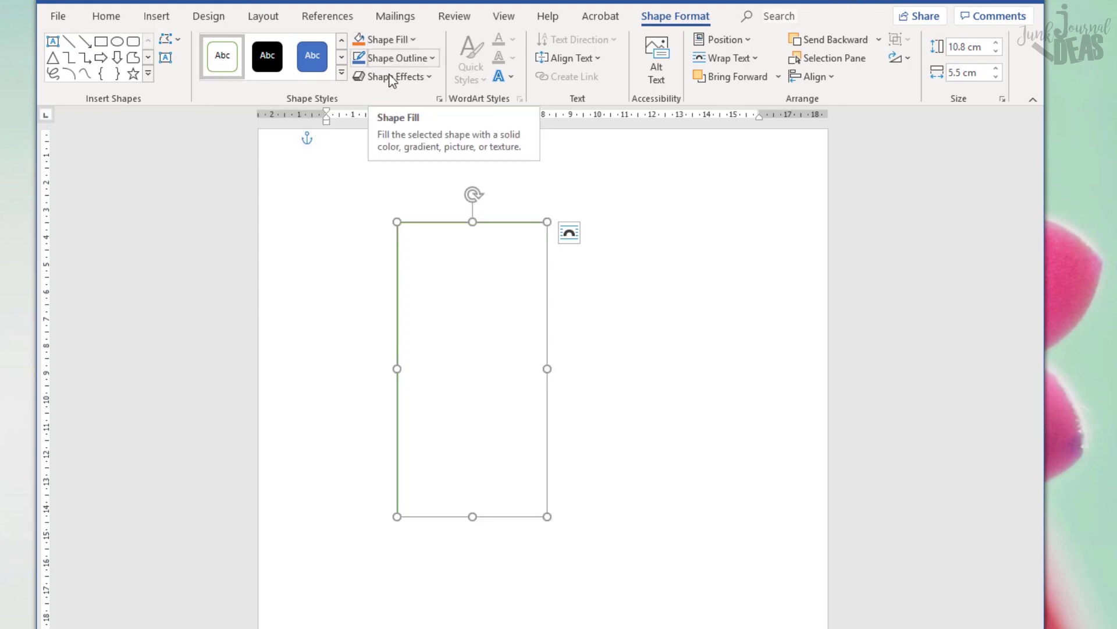
click(413, 40)
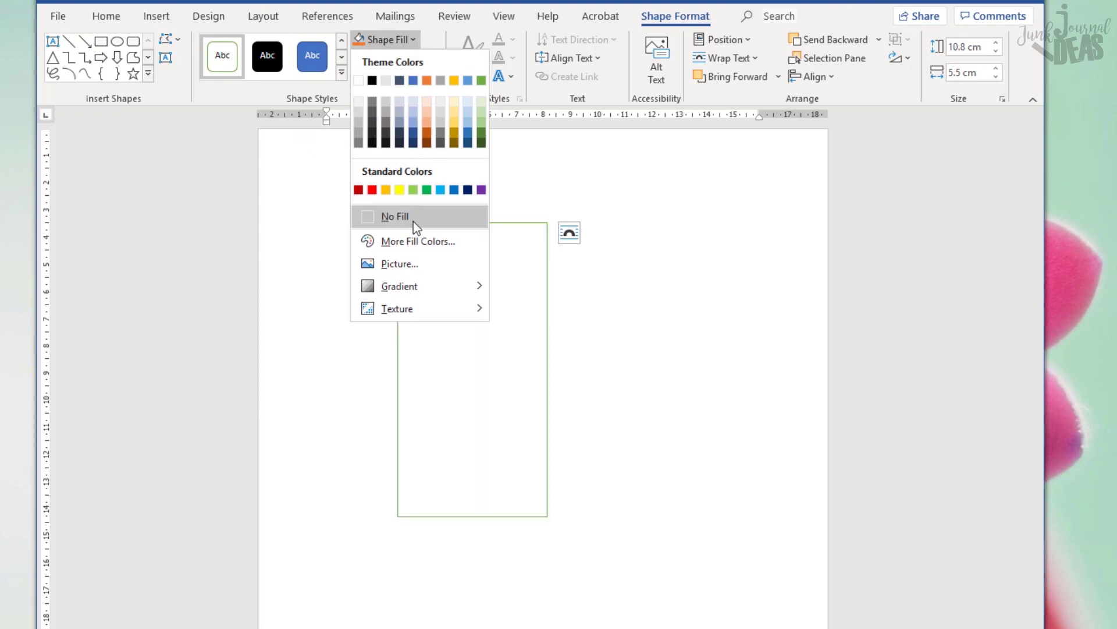
click(595, 260)
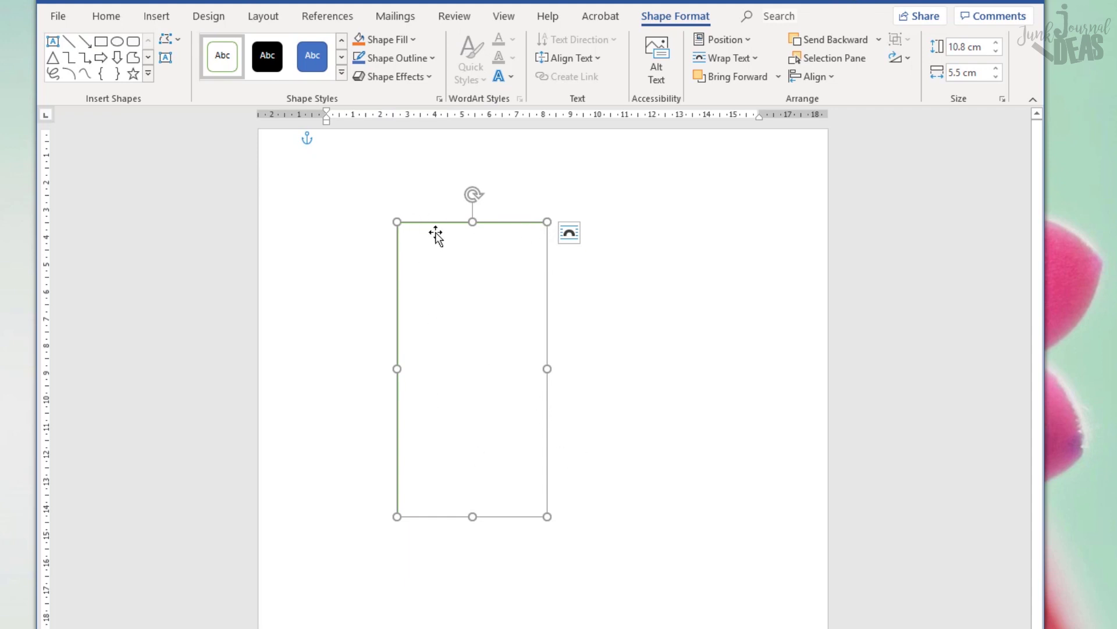
click(571, 337)
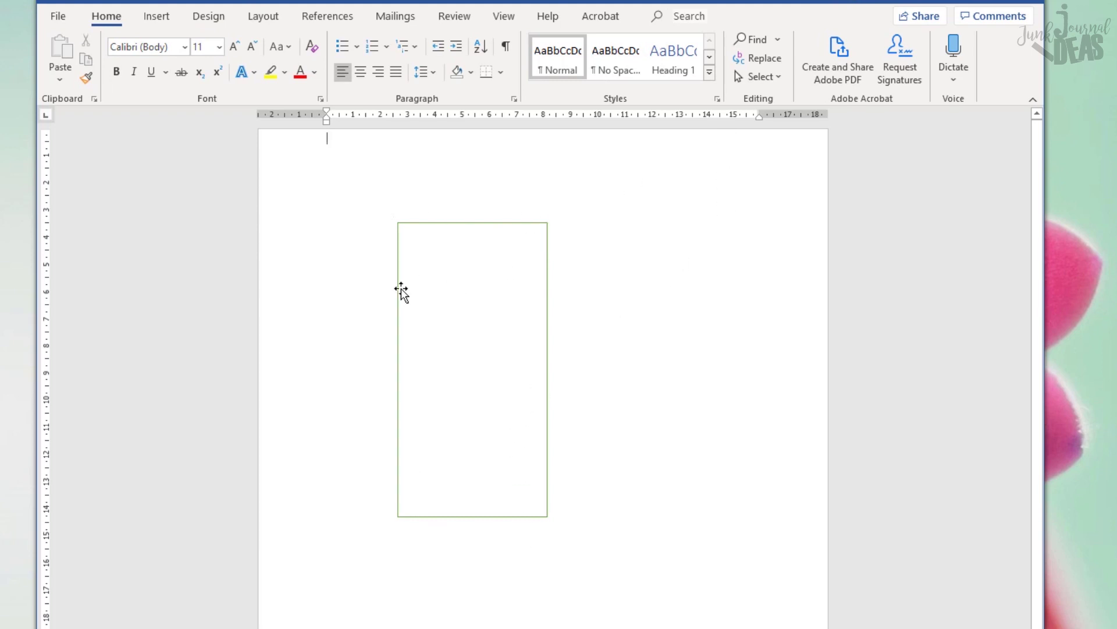
Insert a Simple Text Box from the built-in text box designs
click(166, 16)
click(154, 19)
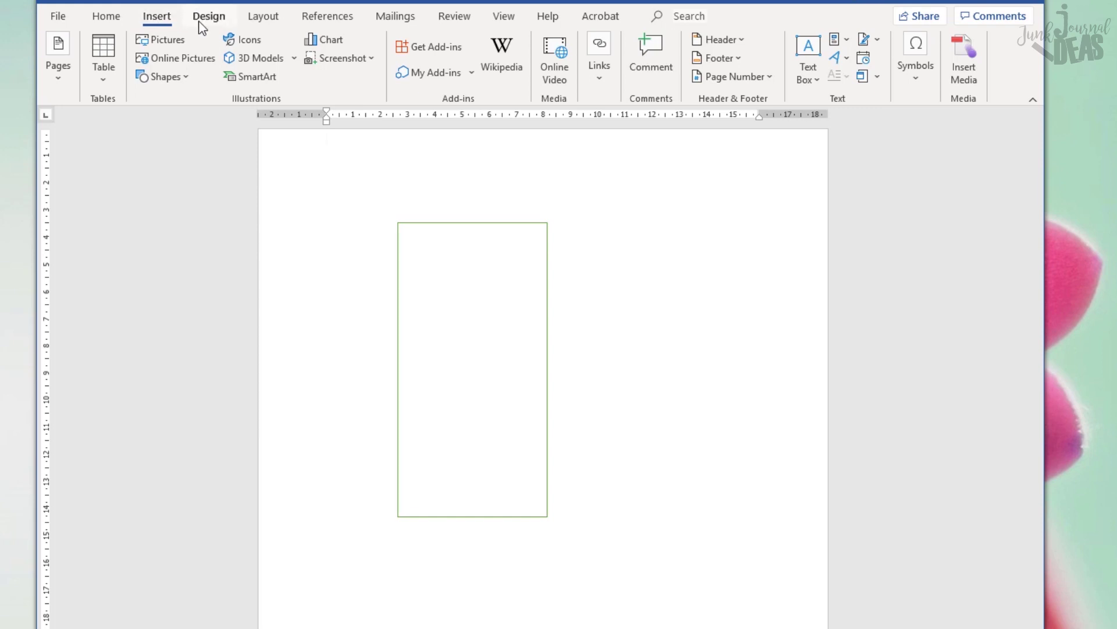
click(810, 56)
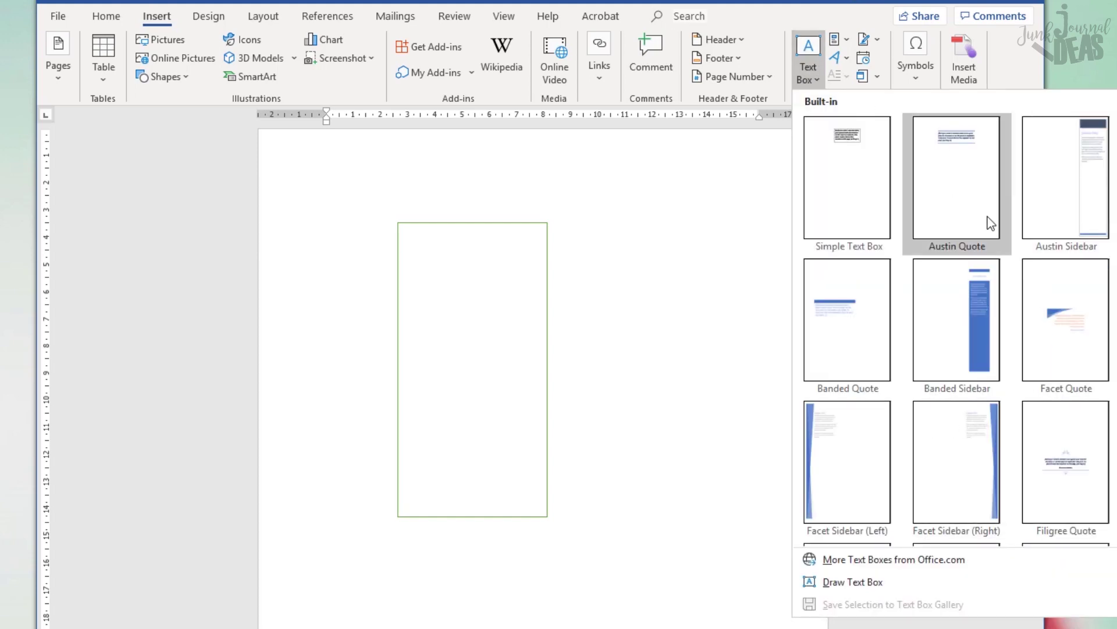
click(847, 135)
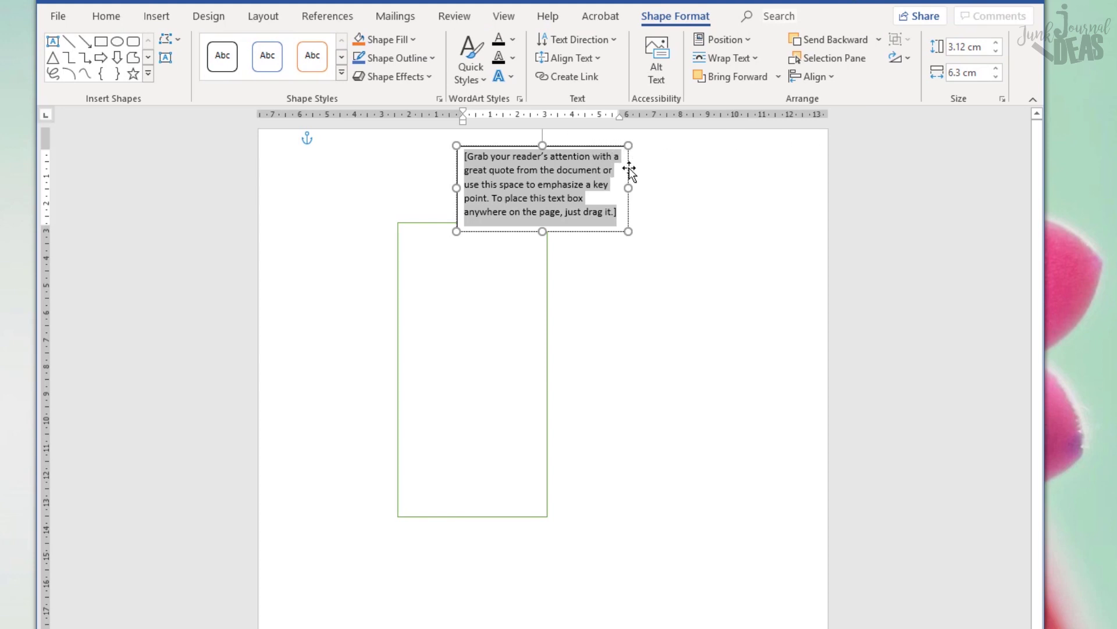
Narrow the text box to about 5.14 cm and position it inside the green rectangle, just below its upper edge
drag(630, 171, 576, 295)
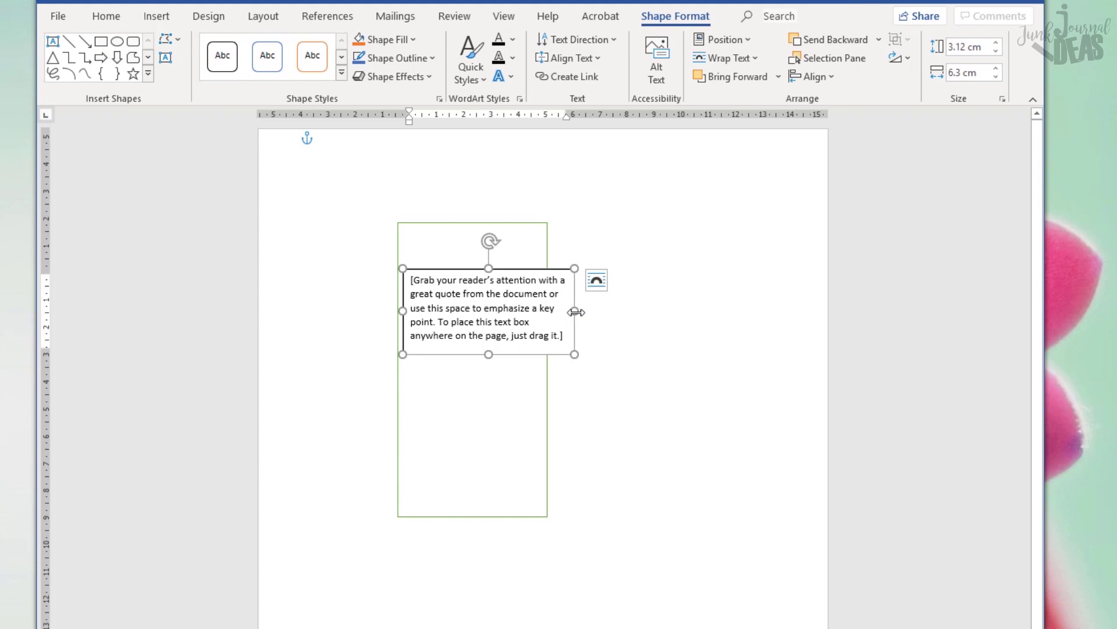
drag(576, 312, 543, 318)
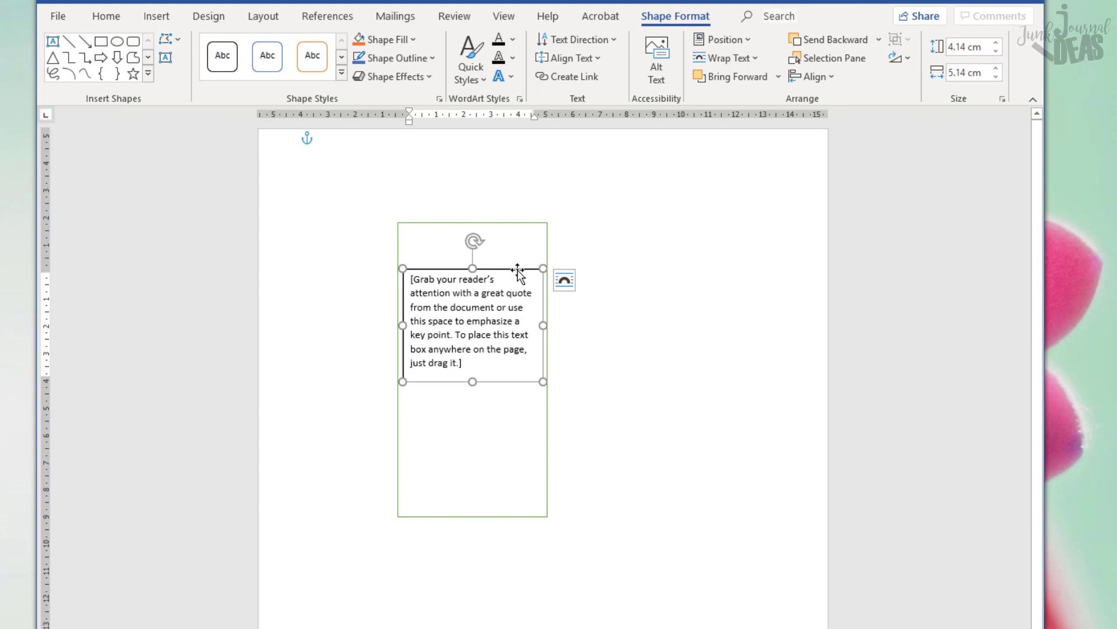
drag(518, 271, 518, 234)
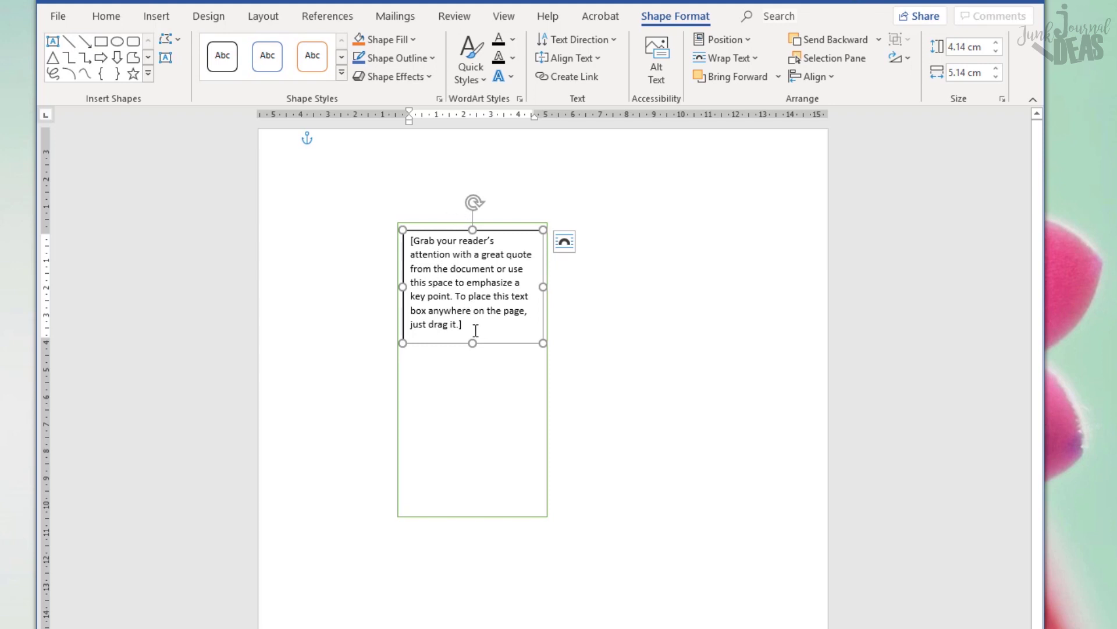
Replace the placeholder text in the text box with "Thank You"
triple_click(449, 324)
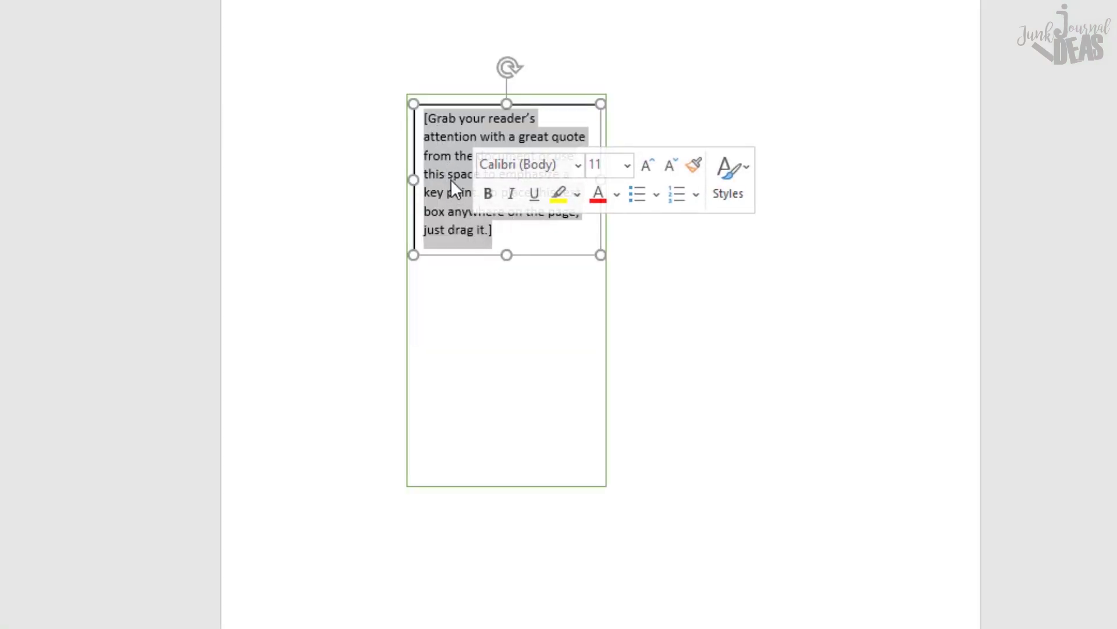
click(798, 259)
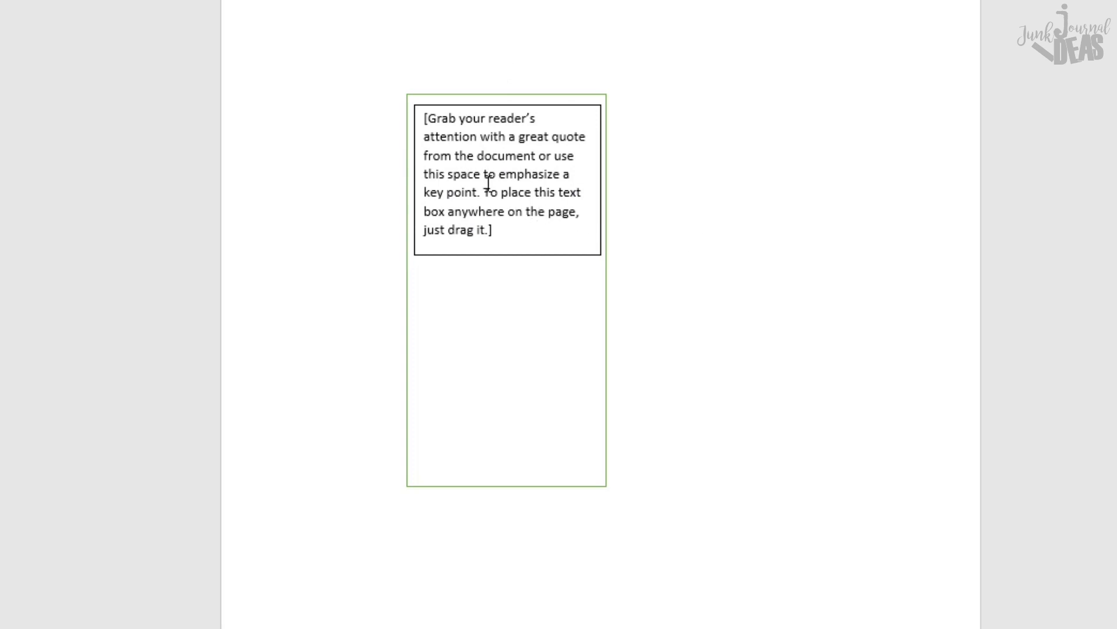
click(510, 231)
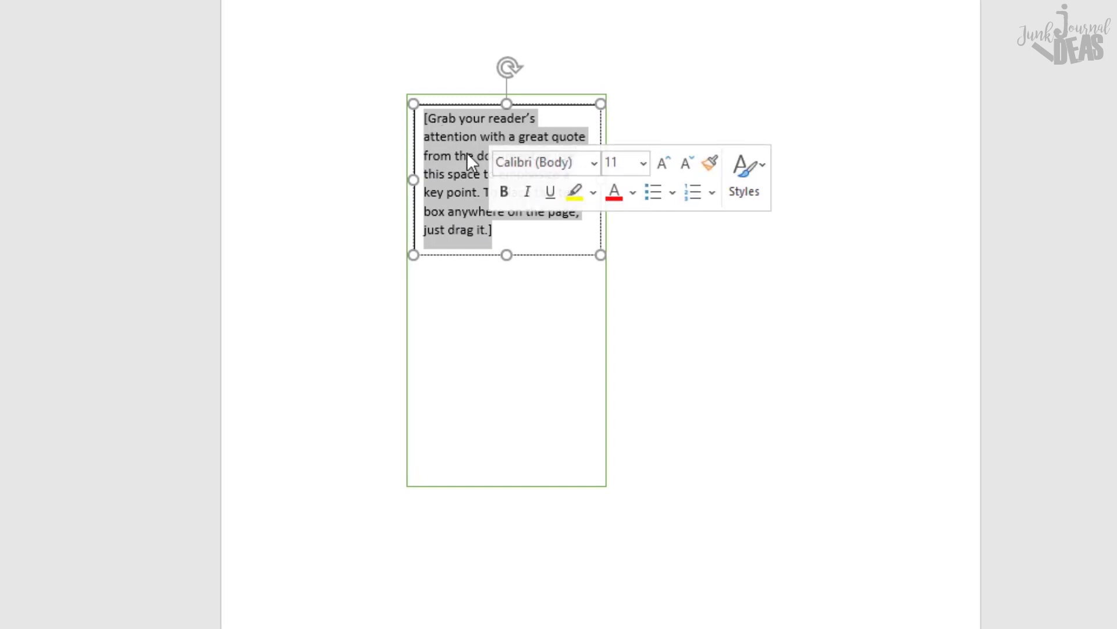
key(Delete)
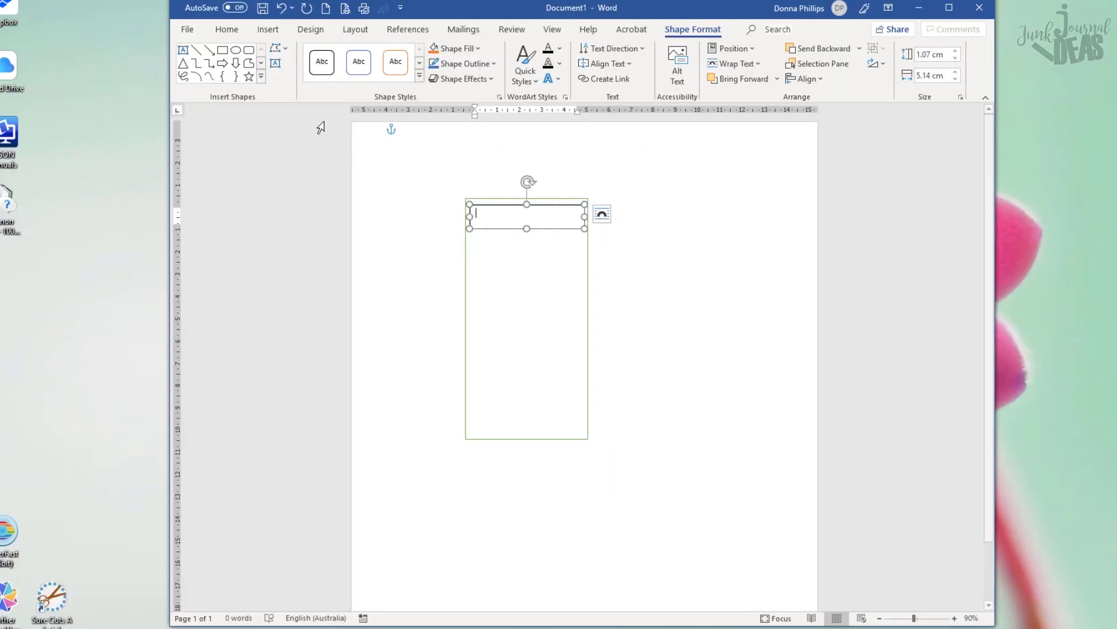
click(227, 30)
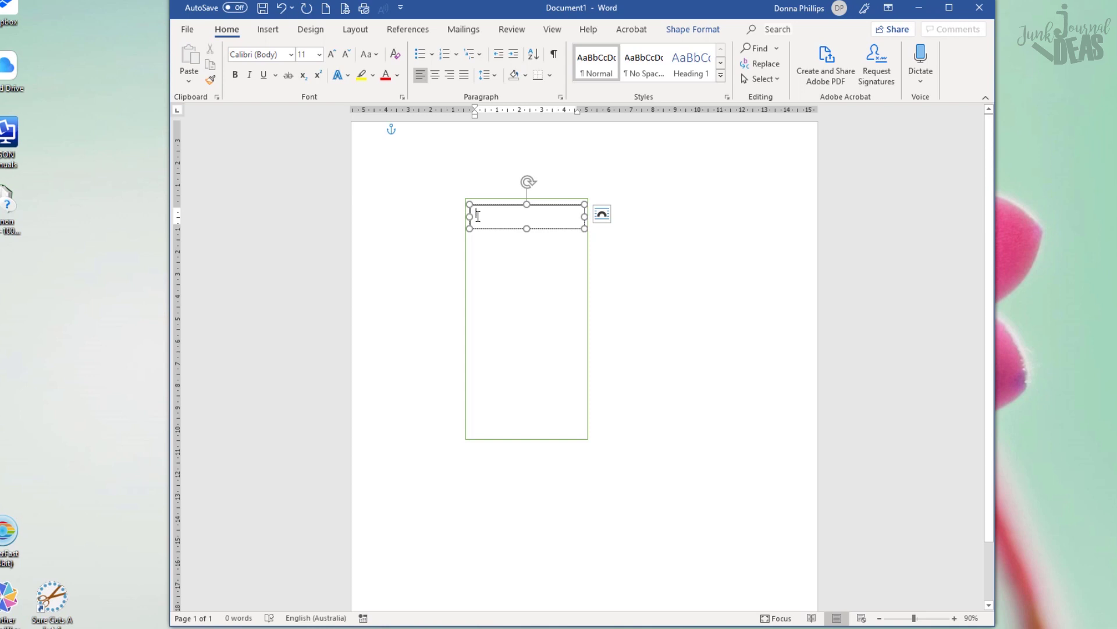
text(Th)
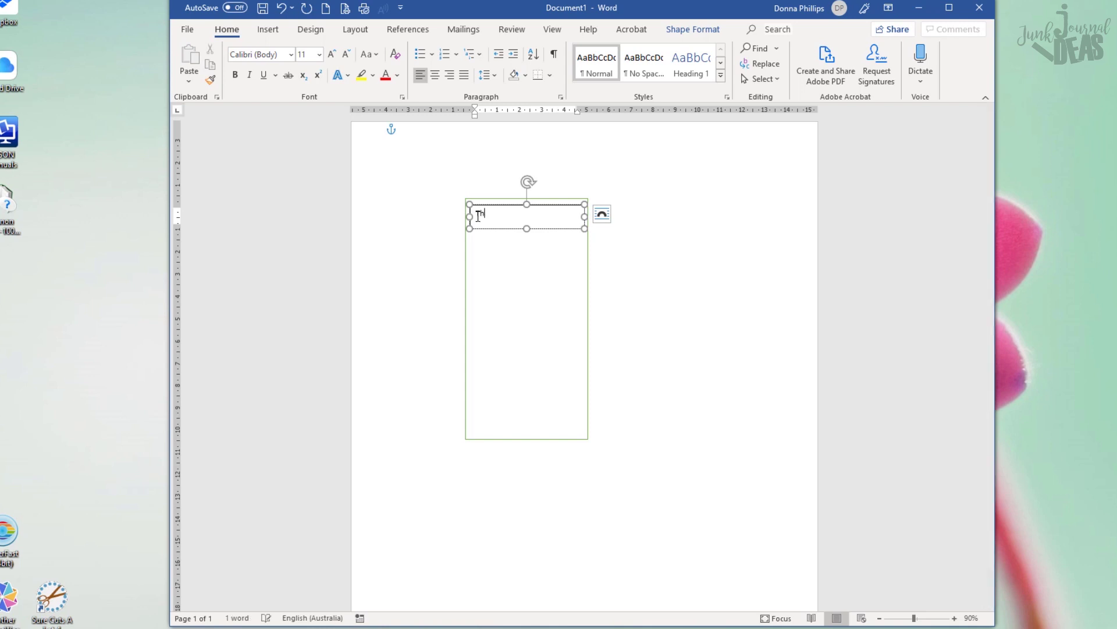
text(You)
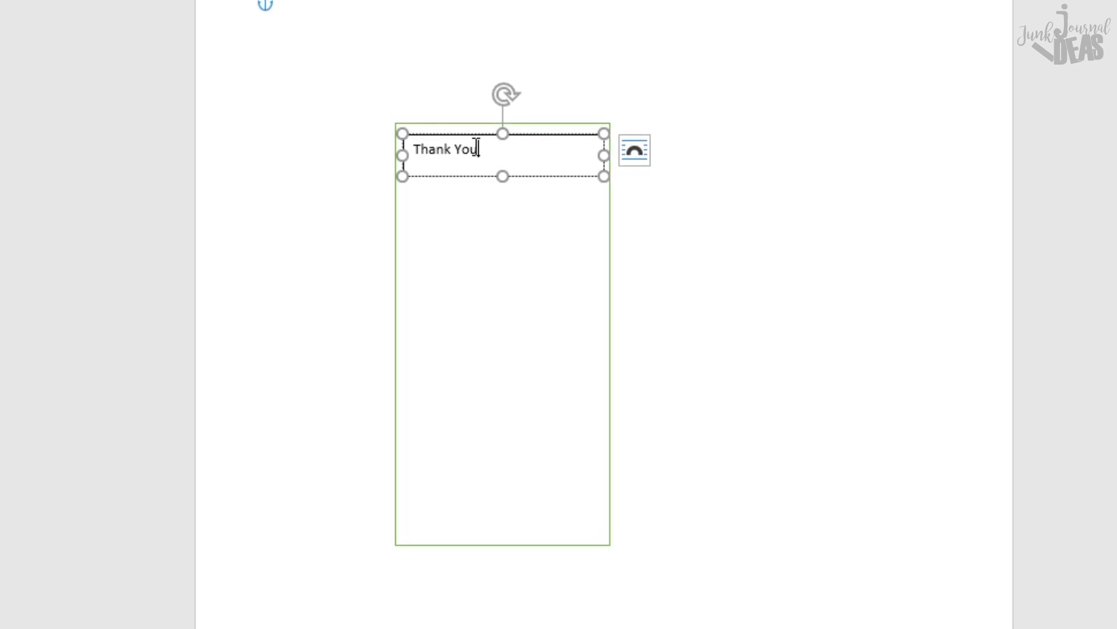
Center the "Thank You" text and change its font to Amarillo
drag(476, 149, 429, 149)
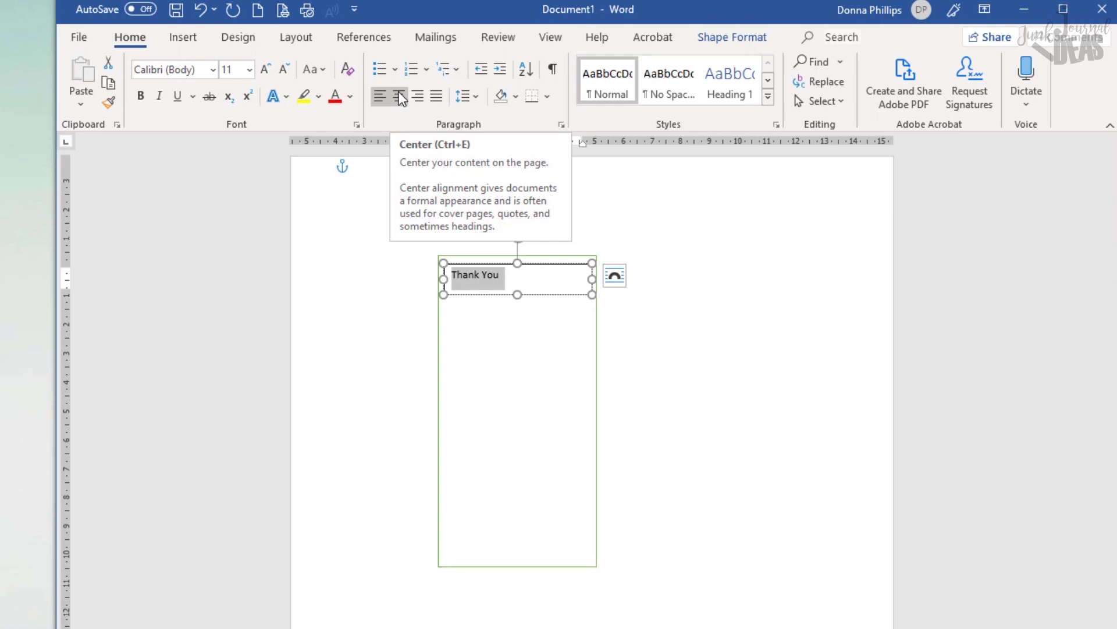
click(399, 97)
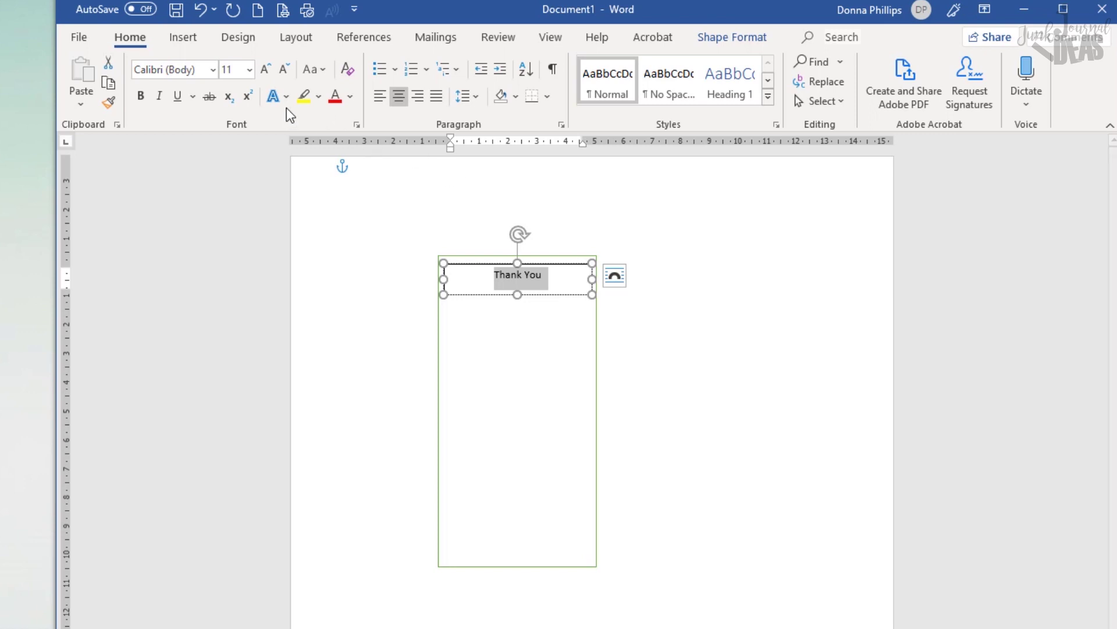
click(212, 70)
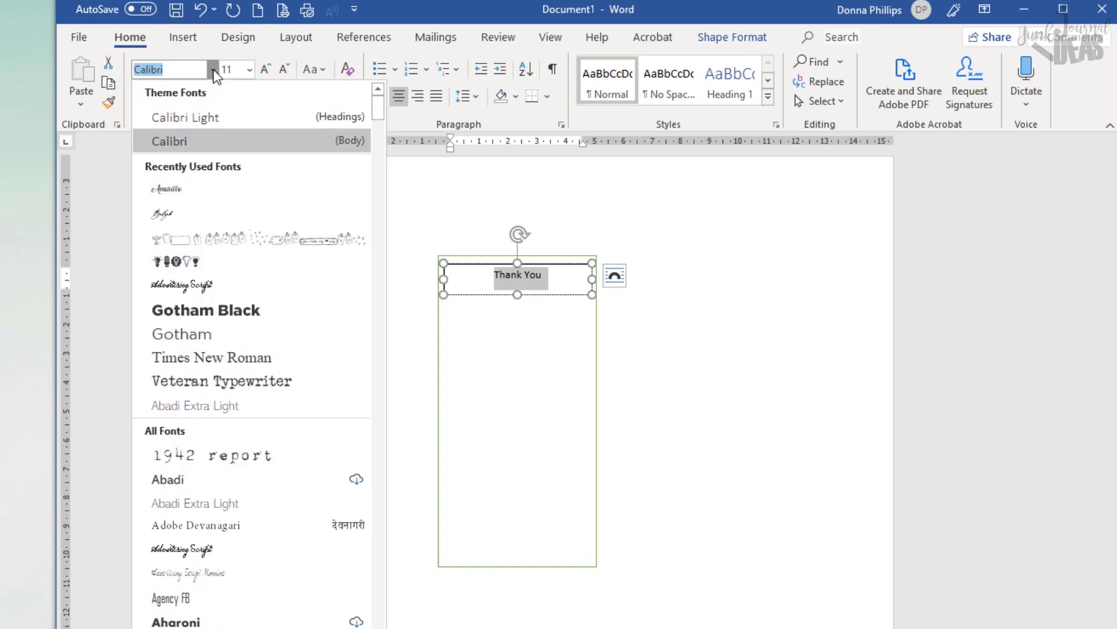
click(181, 190)
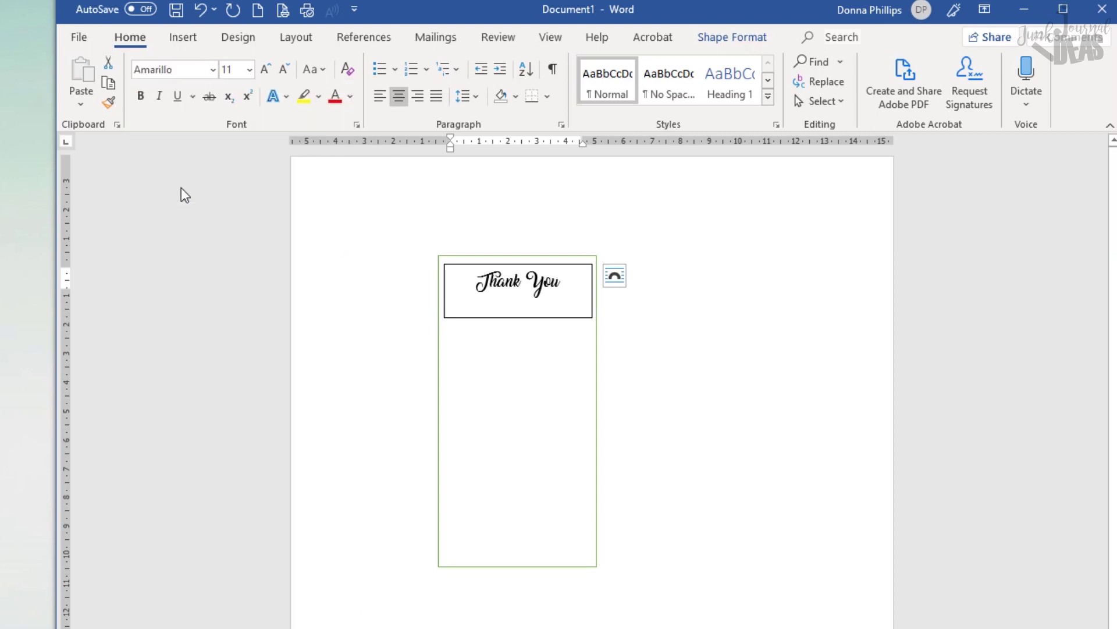
Set the "Thank You" text to 14 pt and change both capital letters to lowercase so it reads "thank you"
click(251, 69)
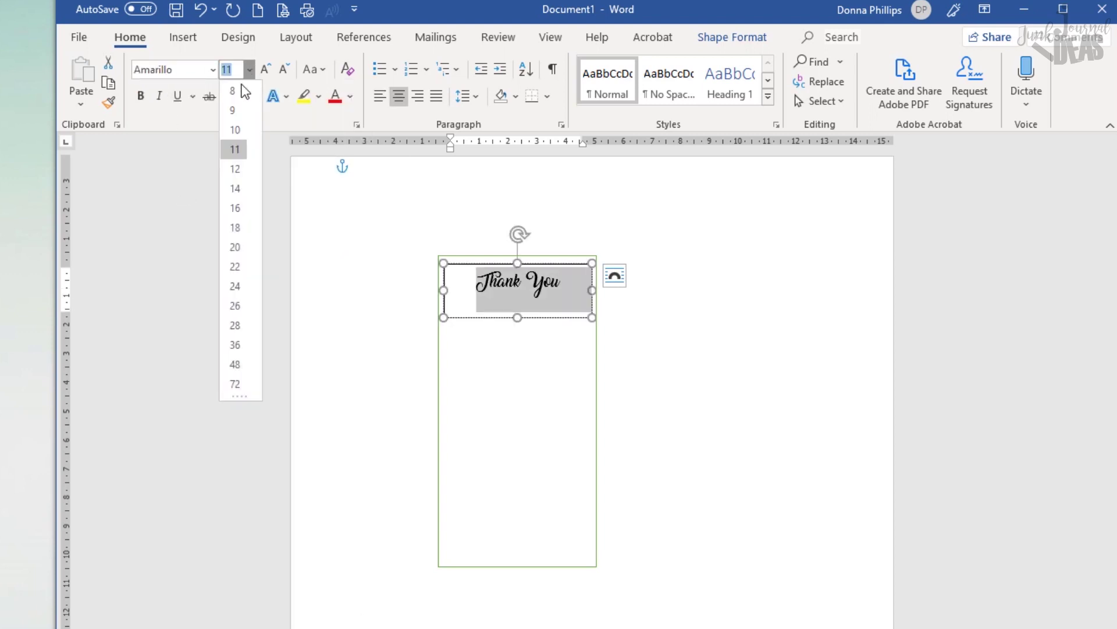
click(241, 190)
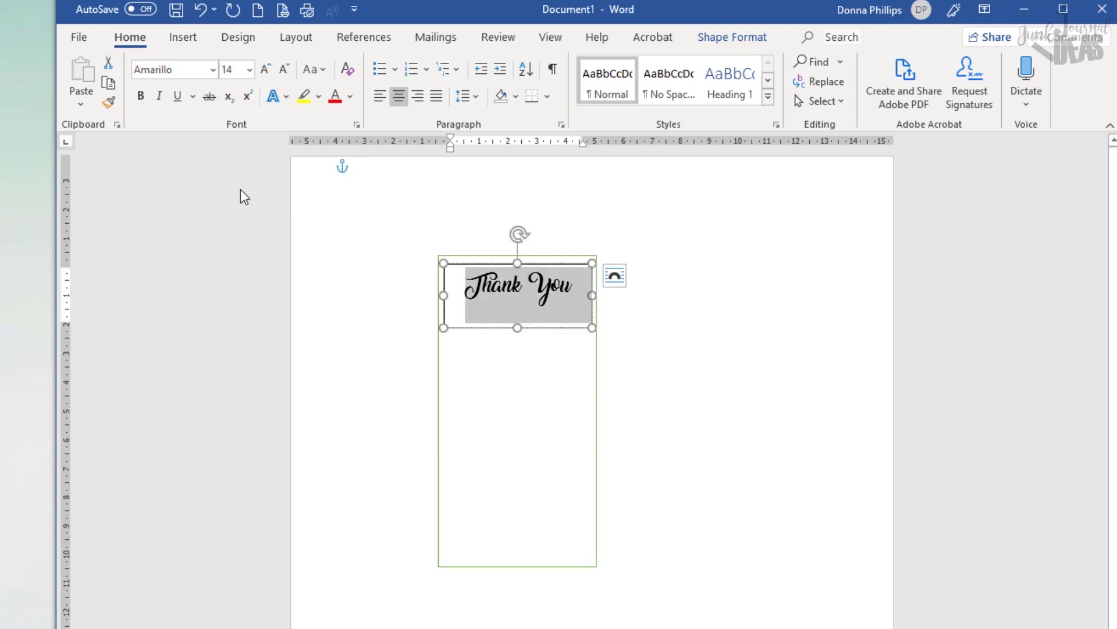
click(485, 284)
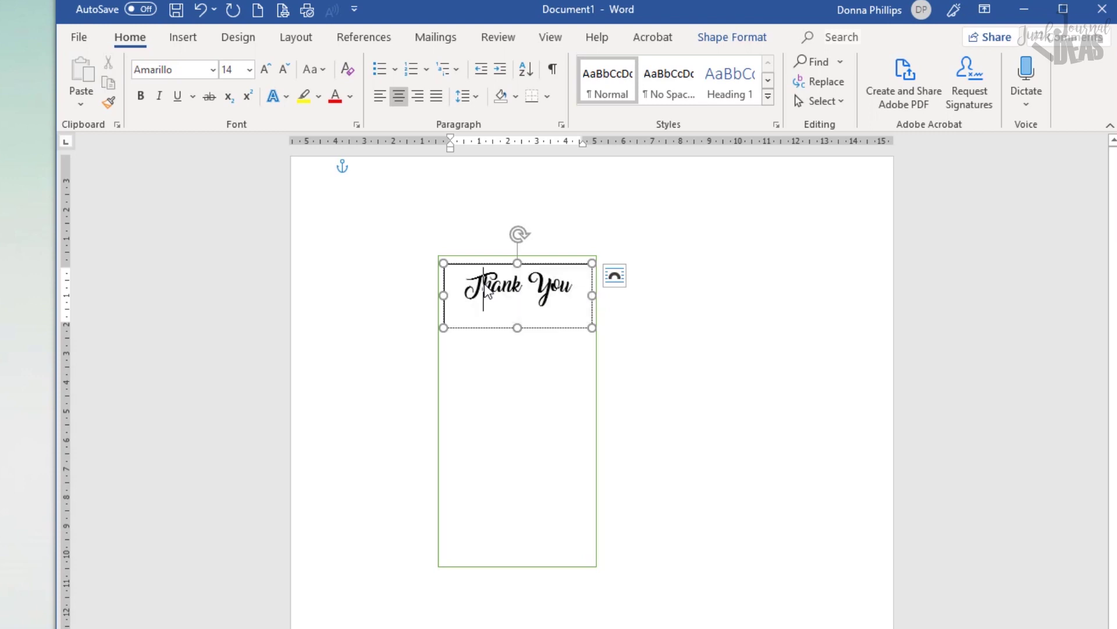
key(BackSpace)
text(t)
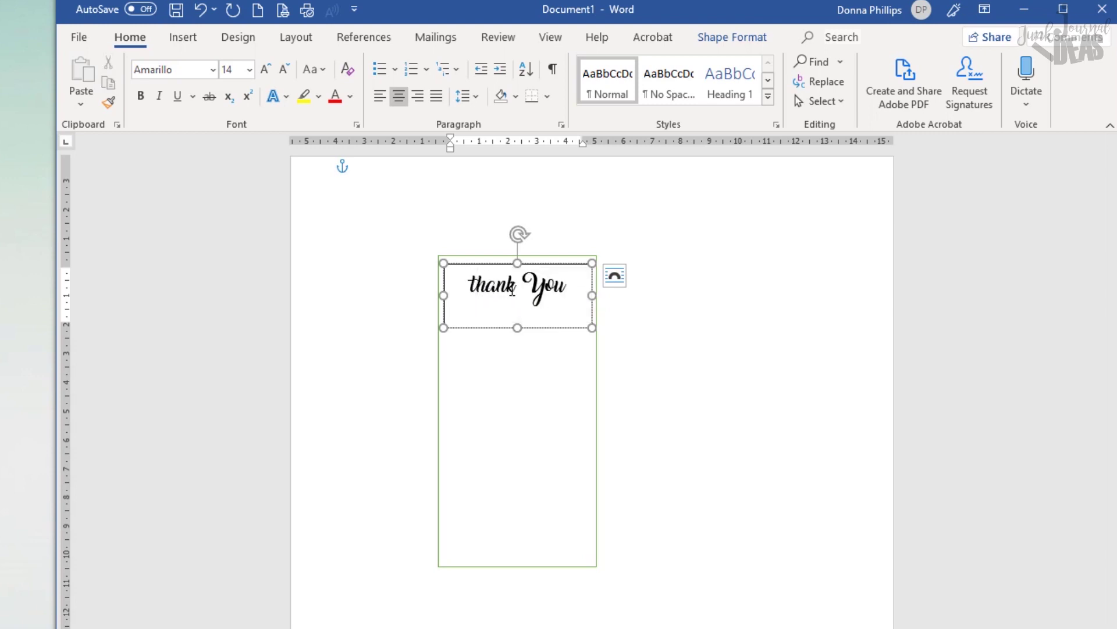
click(545, 293)
key(BackSpace)
text(y)
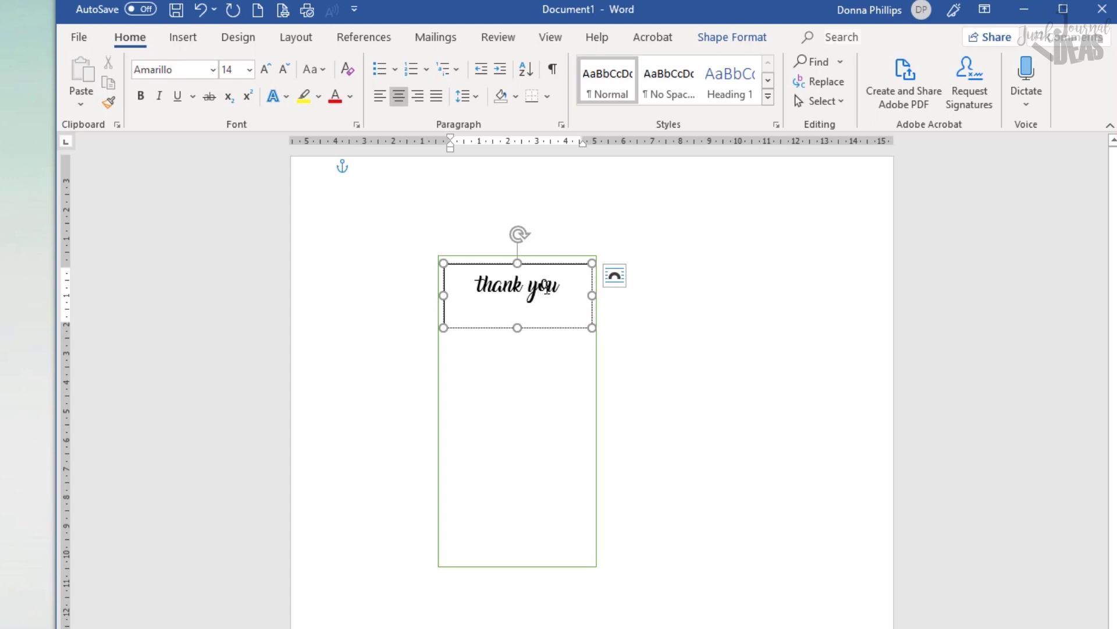
key(BackSpace)
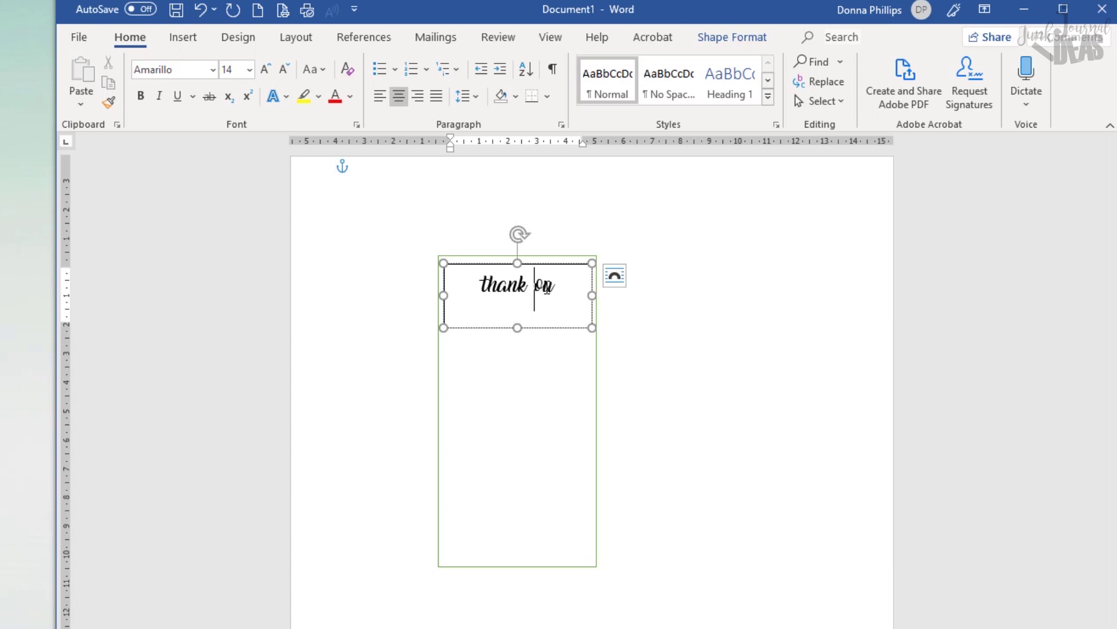
text(y)
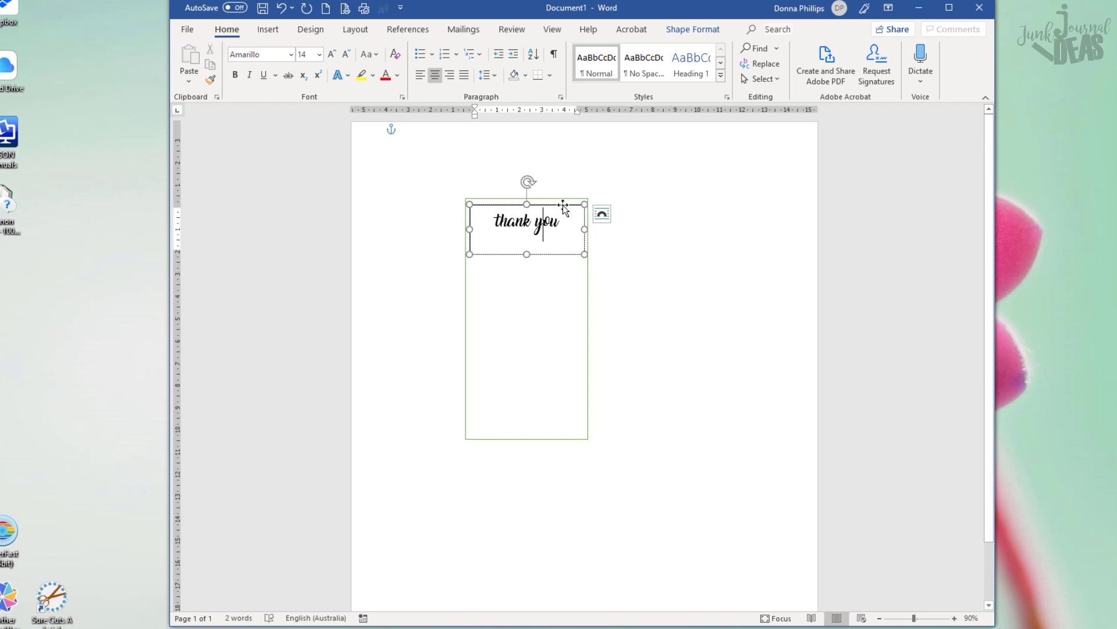
Tilt the "thank you" text box slightly counterclockwise and move it to the lower part of the green rectangle
click(563, 205)
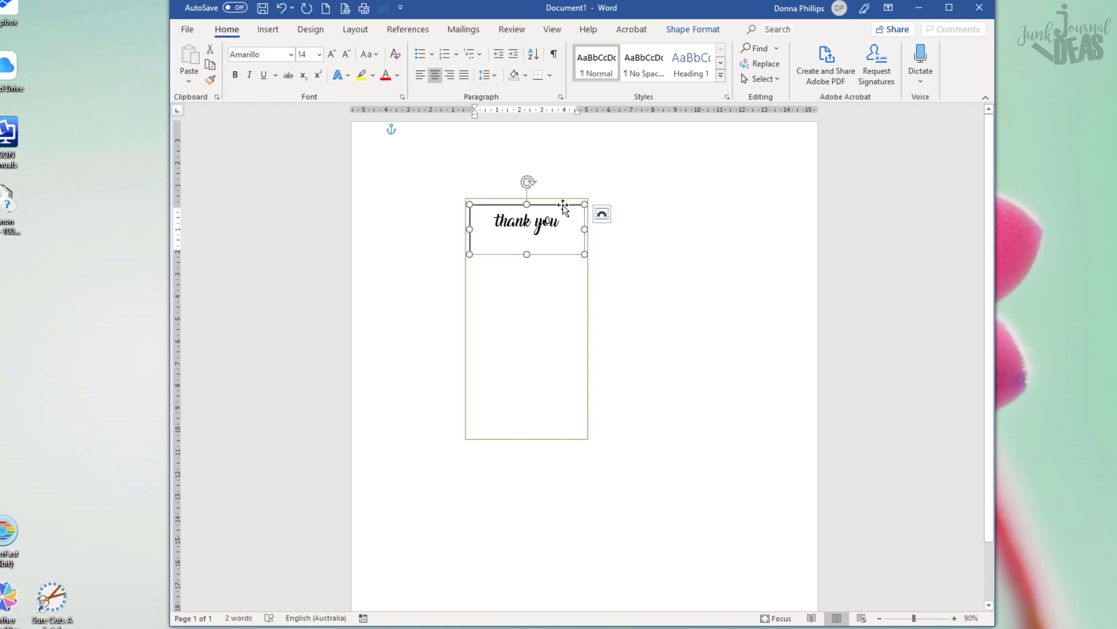
click(636, 224)
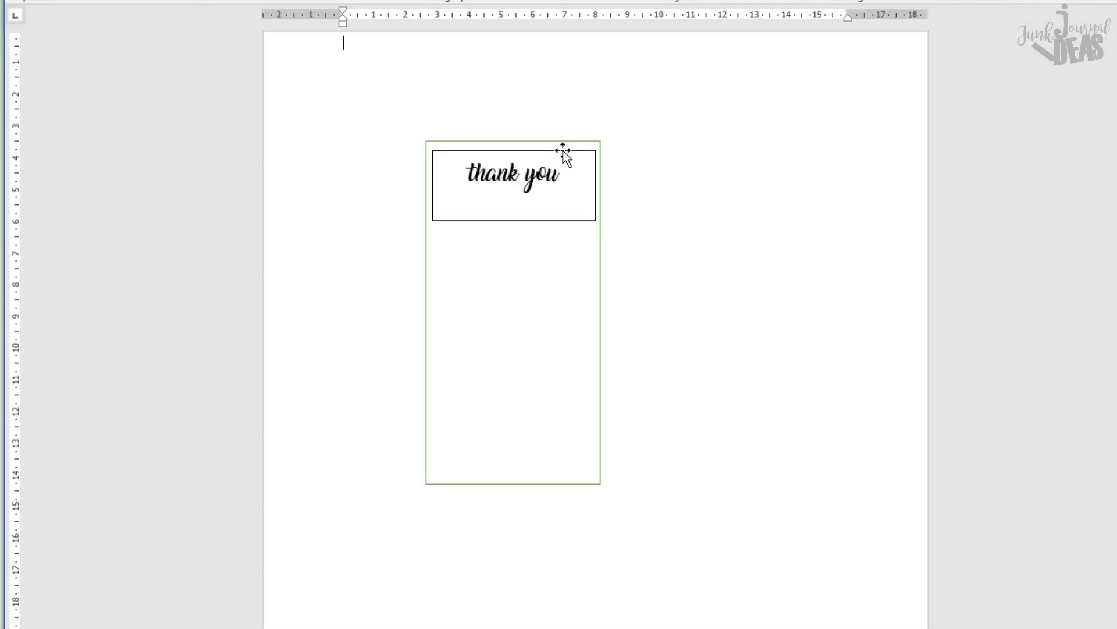
mouse_move(562, 205)
mouse_down()
mouse_move(559, 226)
mouse_move(559, 213)
mouse_up()
drag(561, 162, 559, 232)
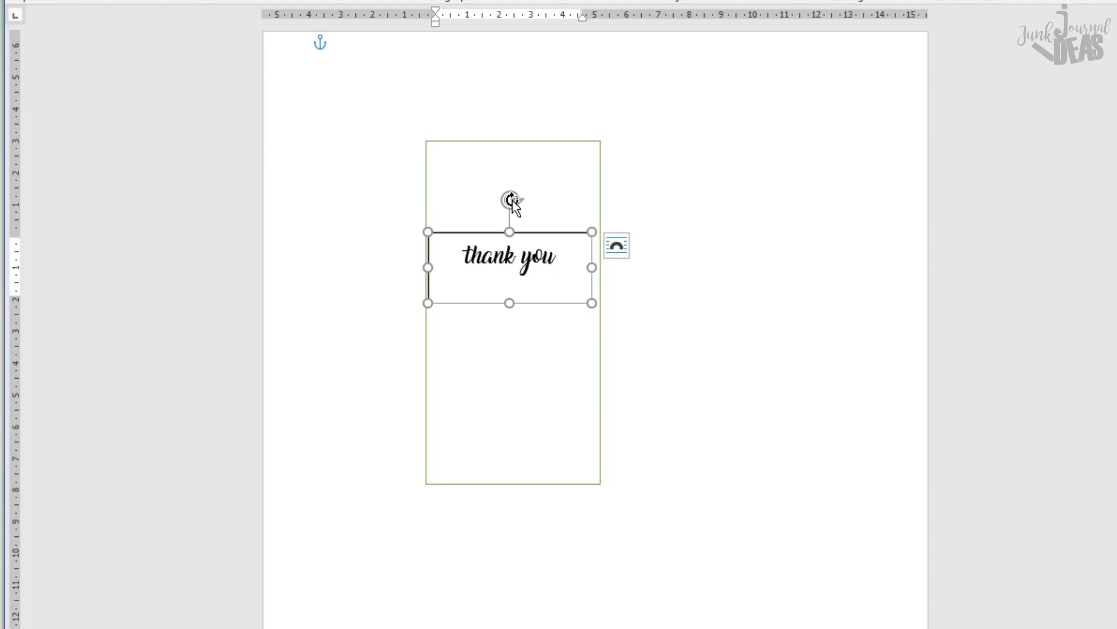
drag(510, 200, 492, 201)
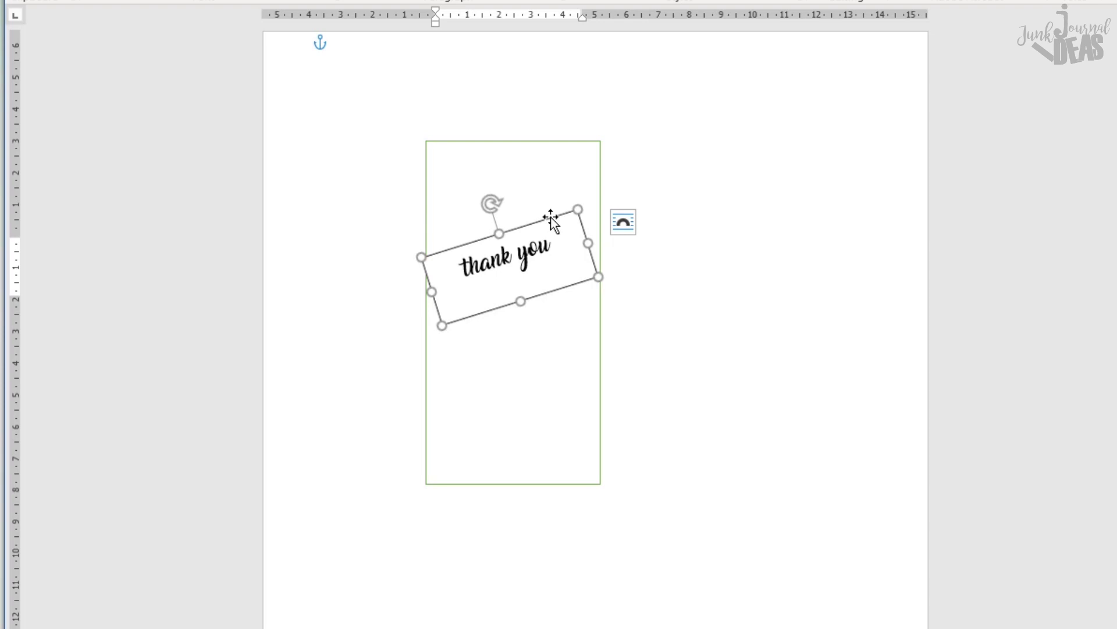
drag(551, 218, 548, 161)
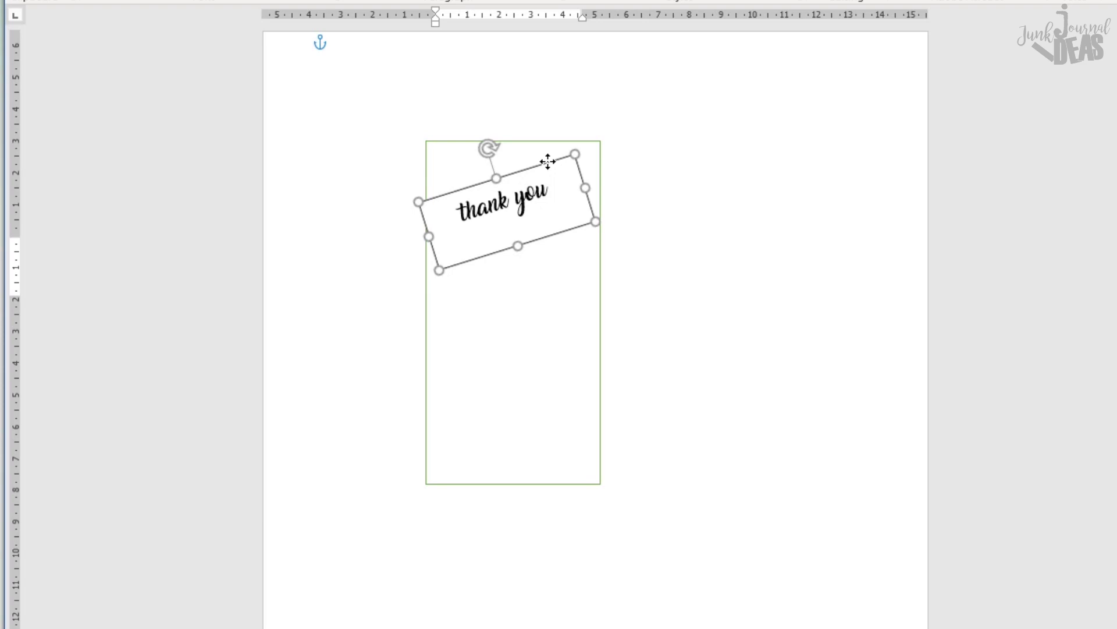
drag(548, 161, 554, 332)
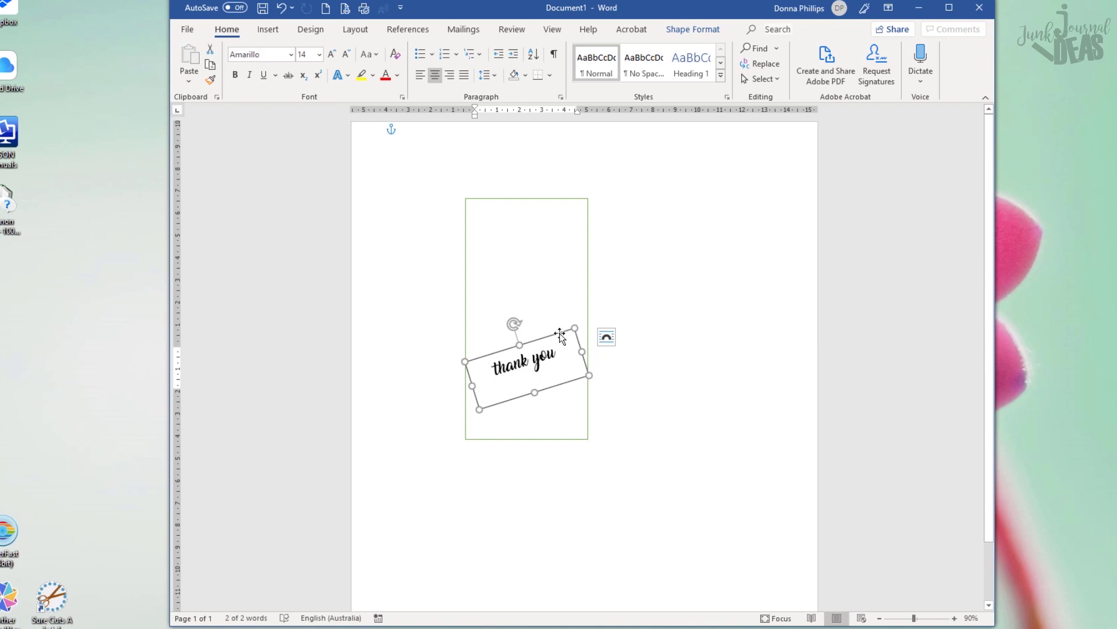
Enlarge the "thank you" text to 20 pt and shift its tilted box slightly downward within the green rectangle
click(319, 55)
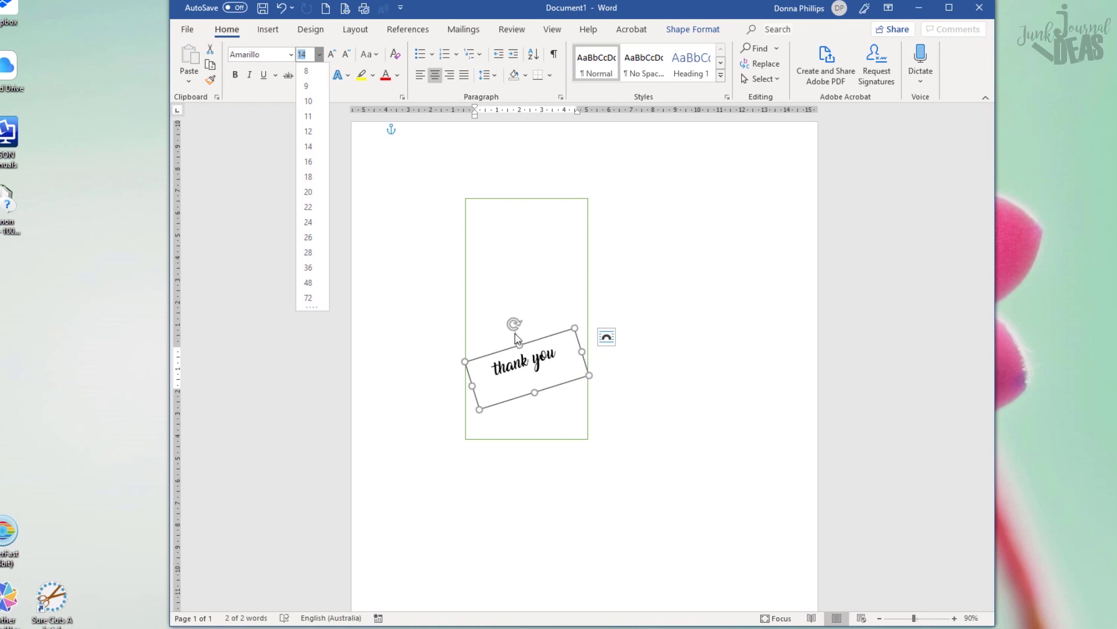
click(308, 192)
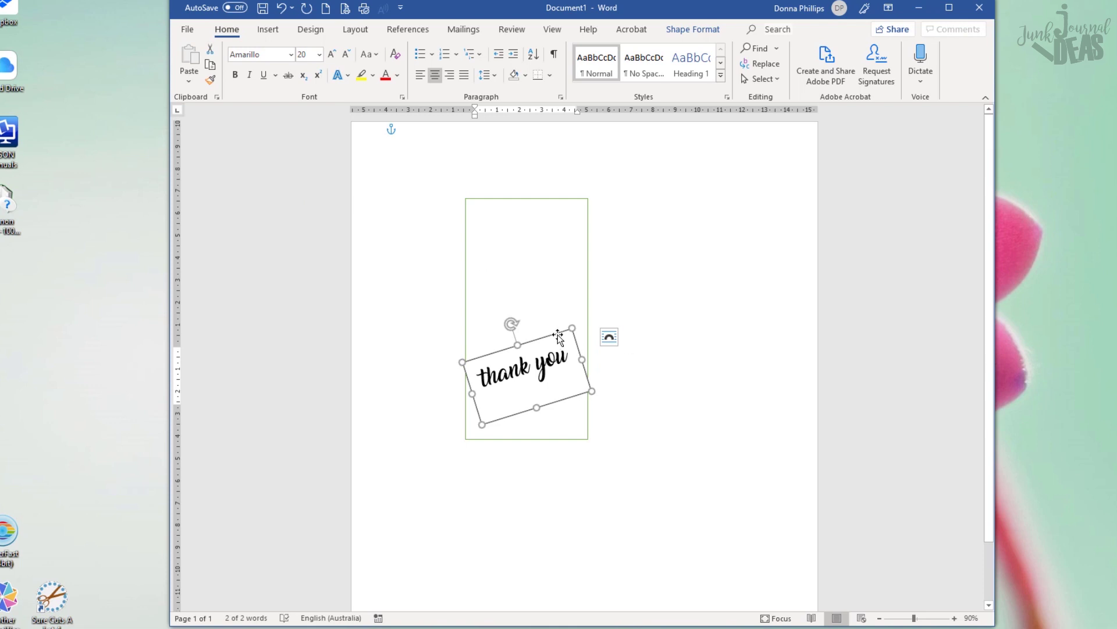
drag(557, 335, 559, 341)
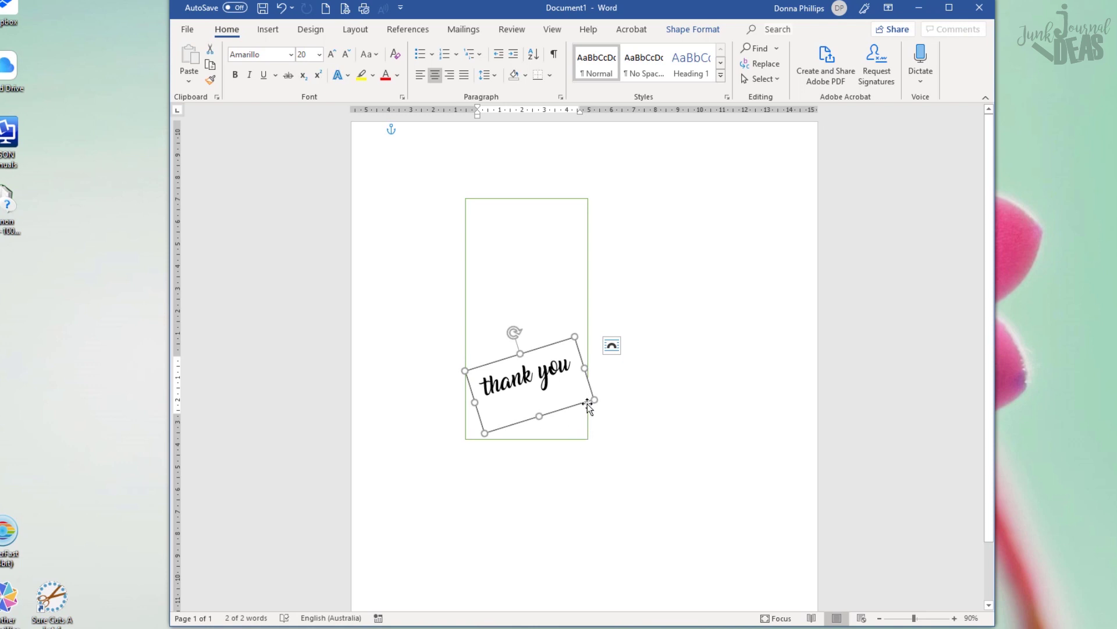
click(659, 341)
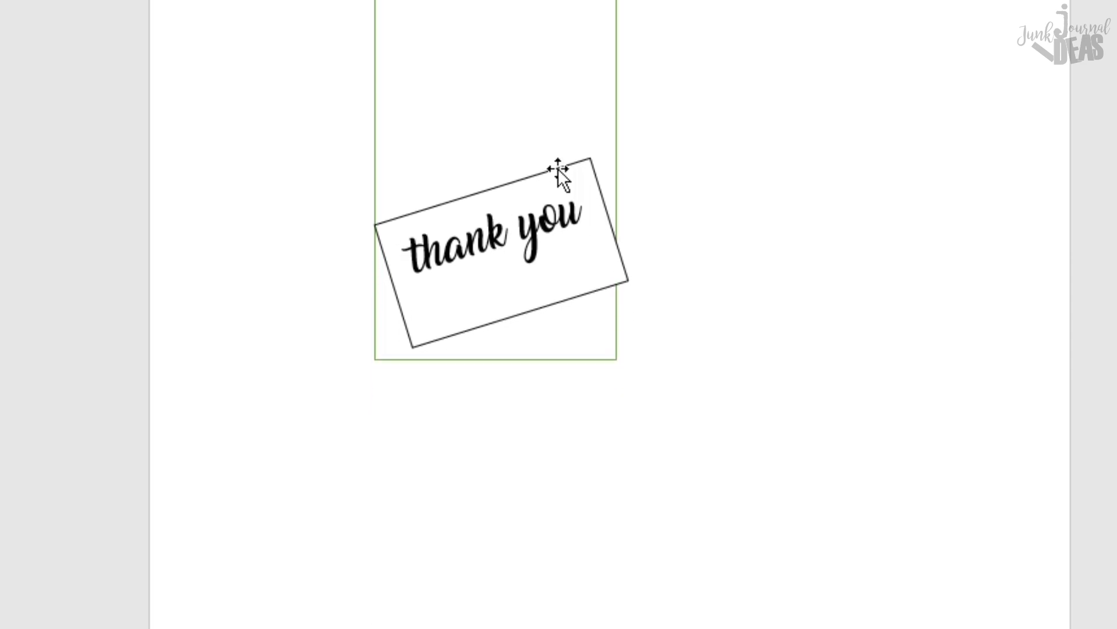
Remove the outline of the tilted "thank you" text box by setting its shape line to No line
click(557, 169)
right_click(557, 168)
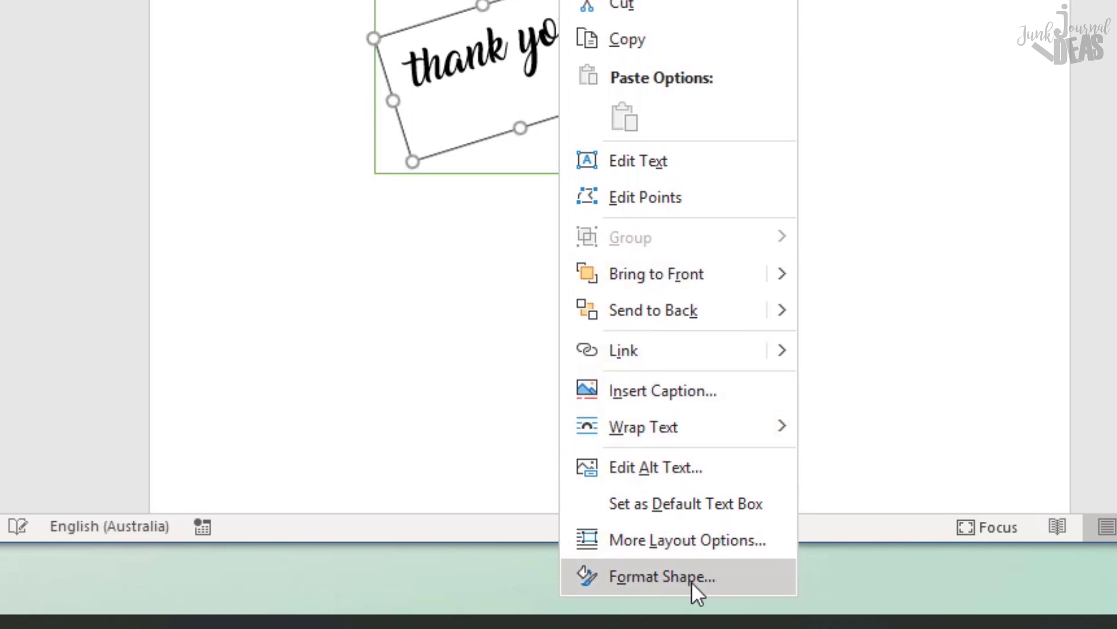
click(662, 575)
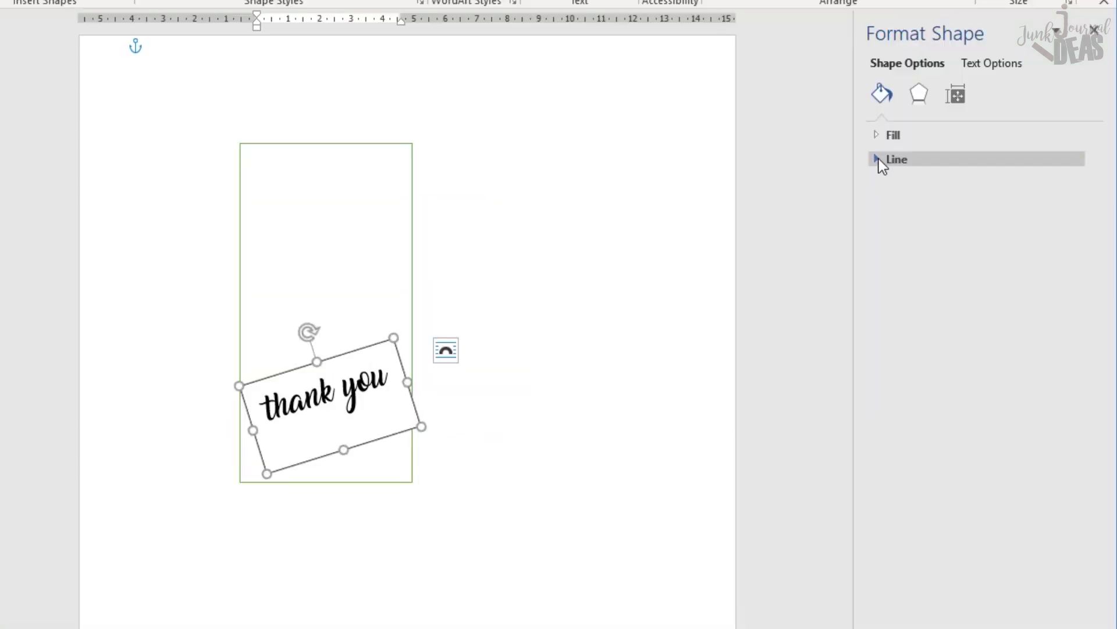
click(827, 210)
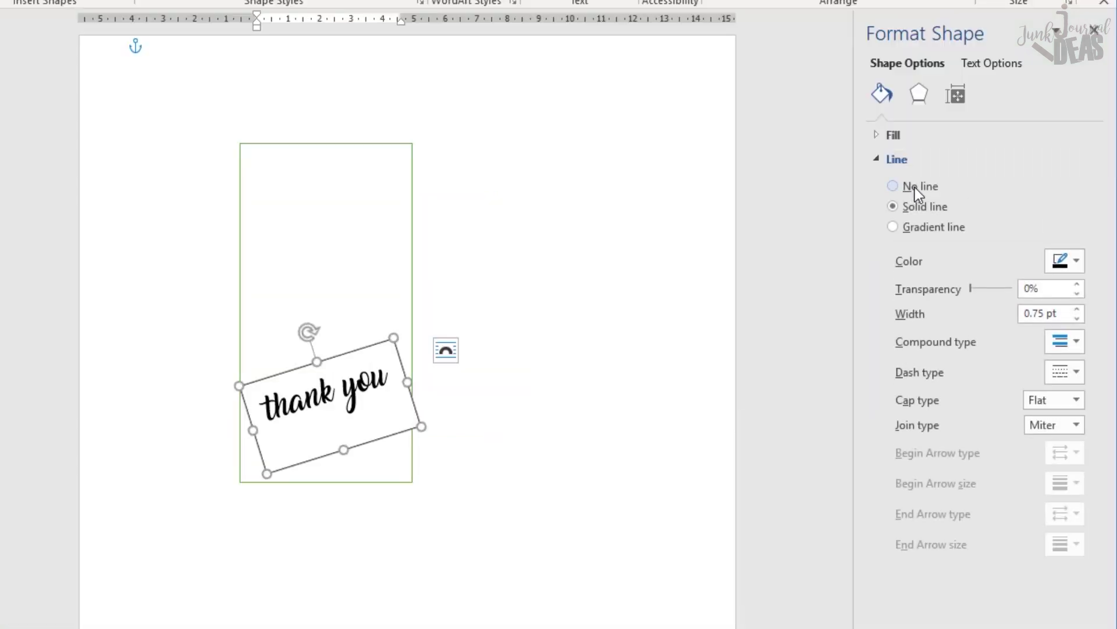
click(915, 187)
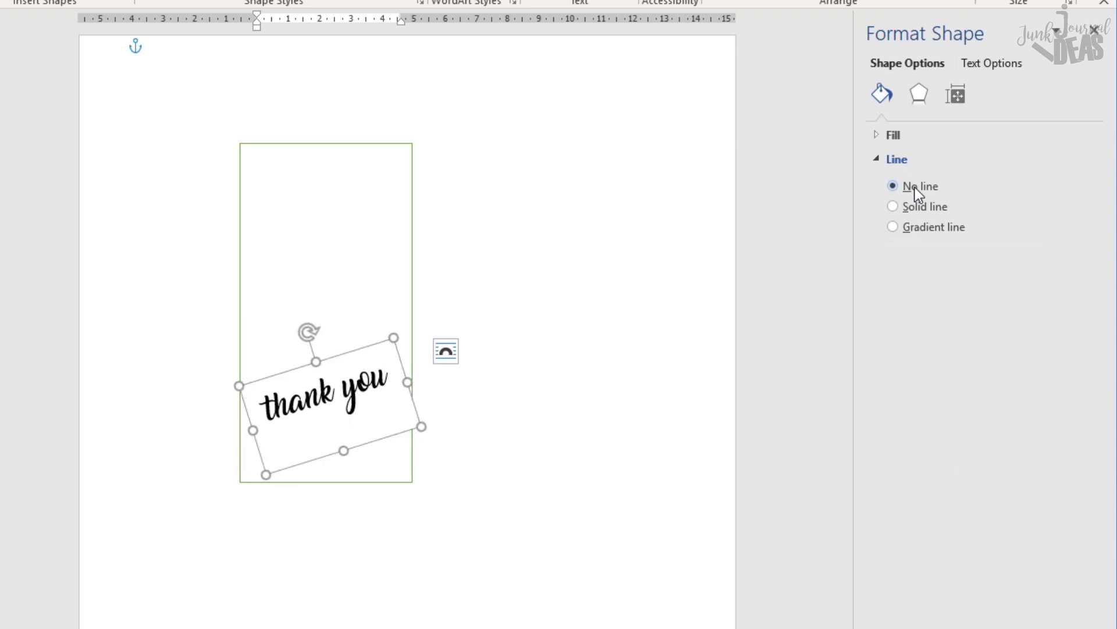
click(498, 271)
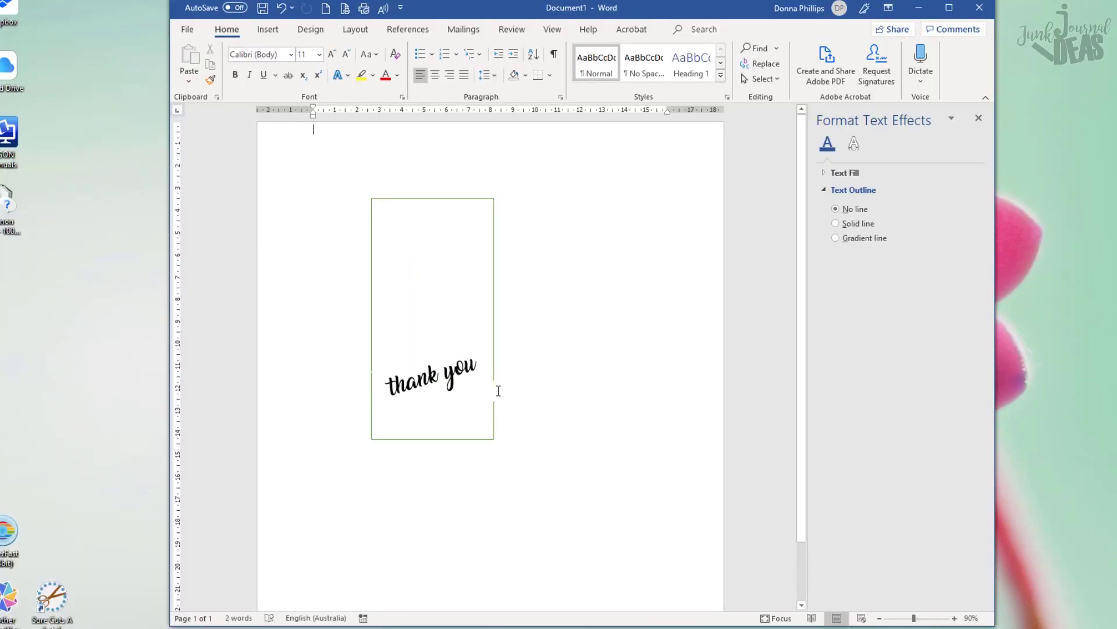
click(470, 381)
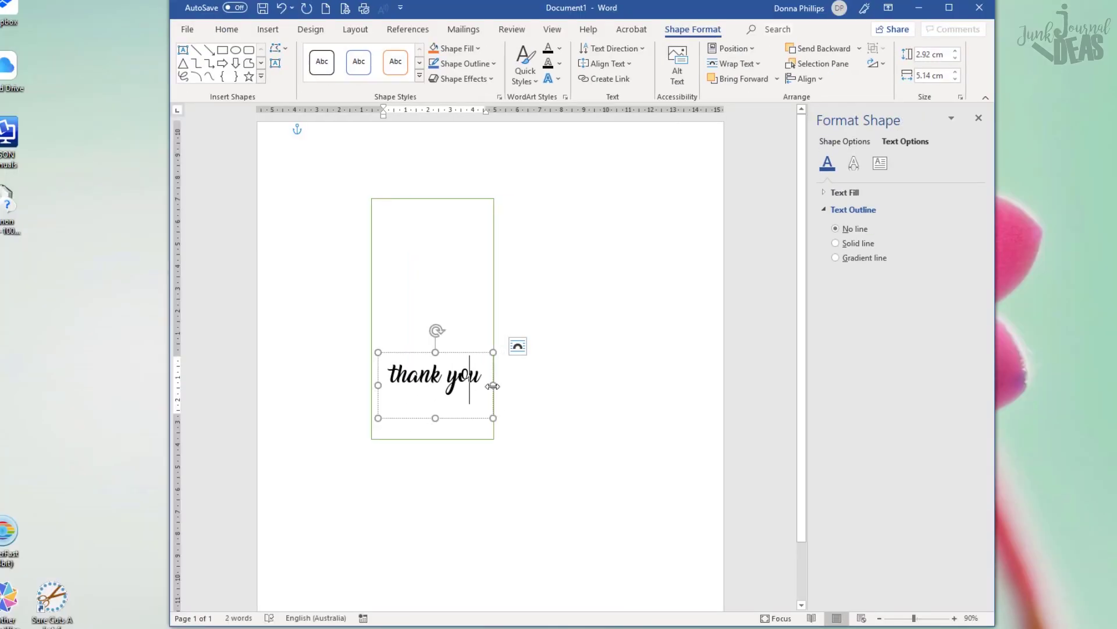
click(527, 383)
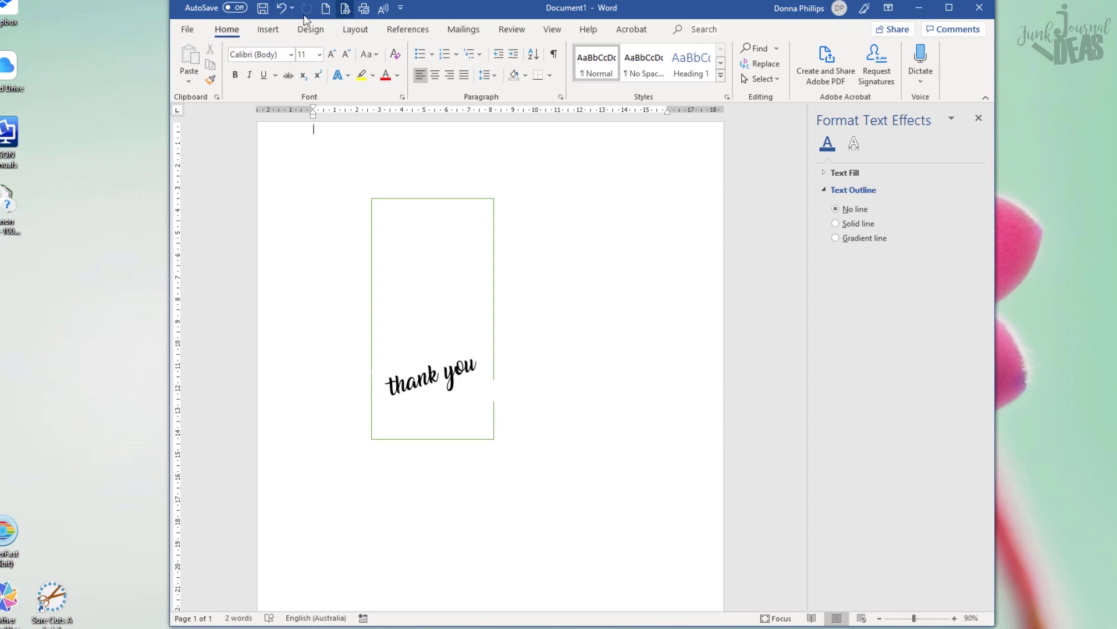
Print one copy of the tag template on the ET-2550 Series(Network) printer, sending it from the printer's print preview
click(190, 31)
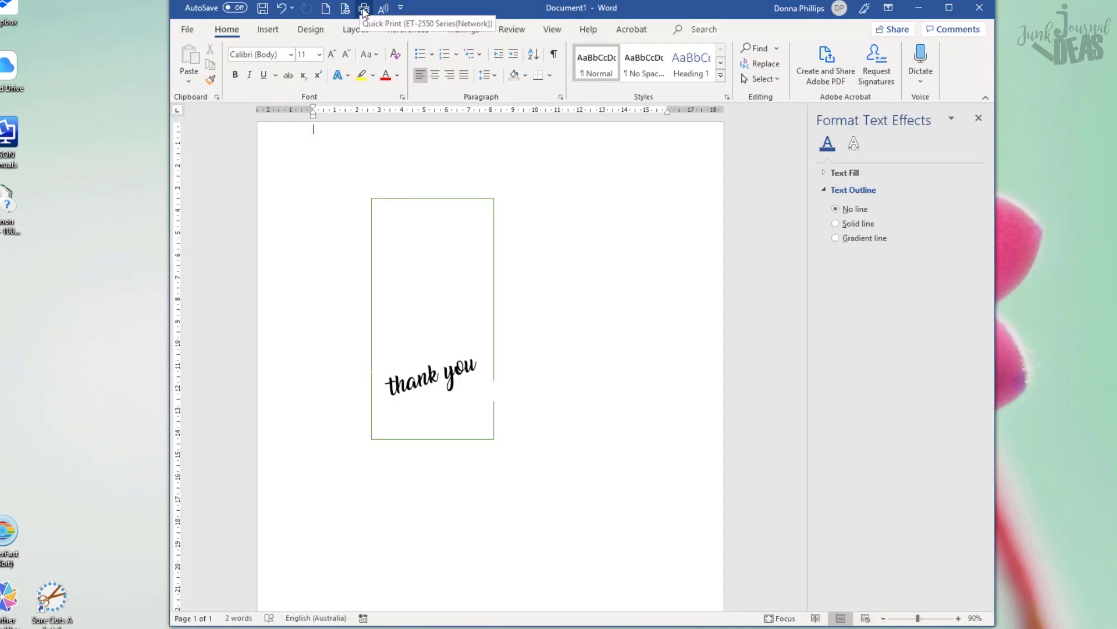
click(363, 9)
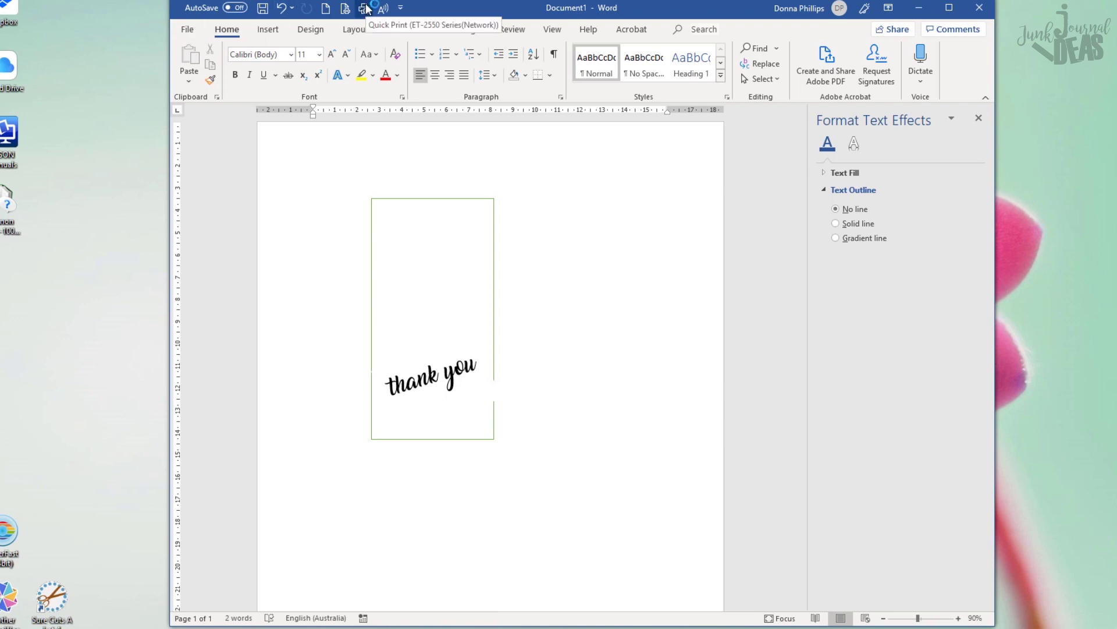
click(185, 29)
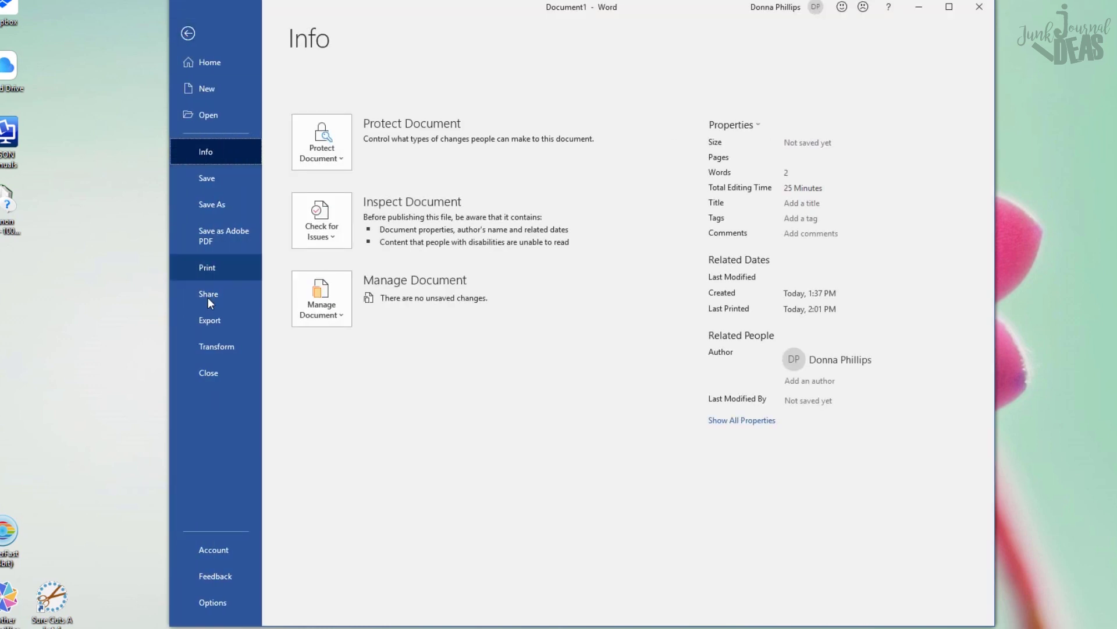
click(201, 270)
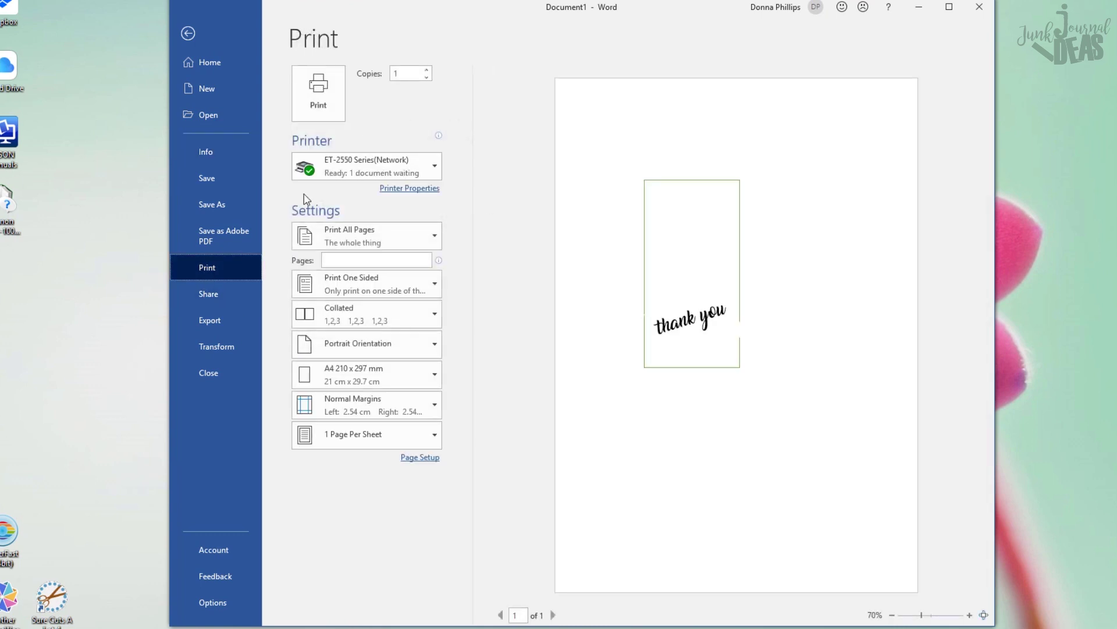
click(319, 108)
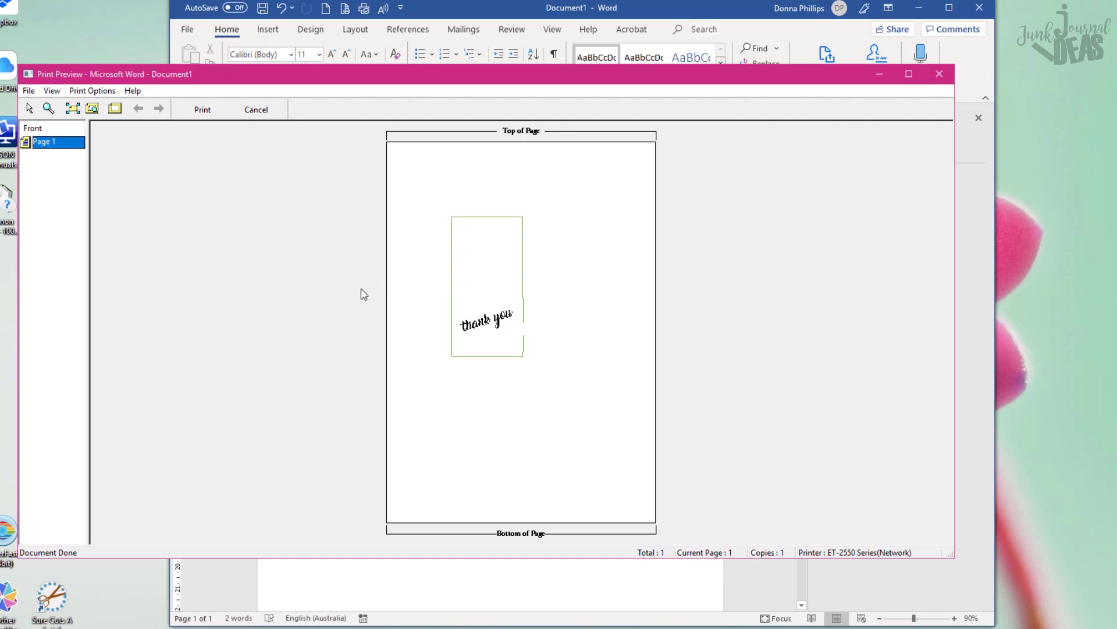
click(202, 110)
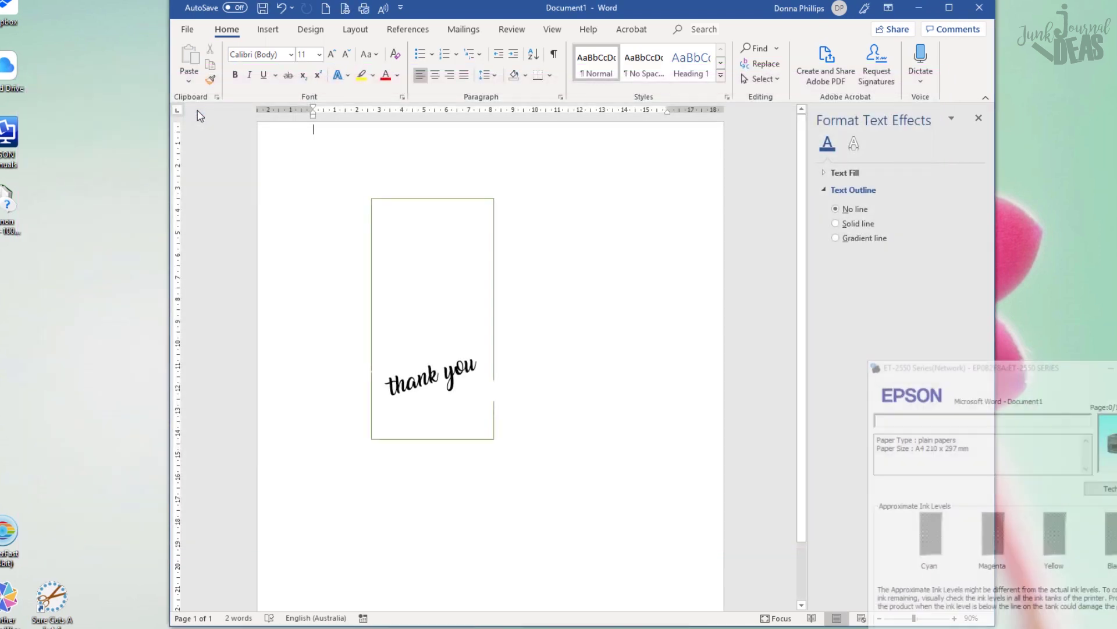